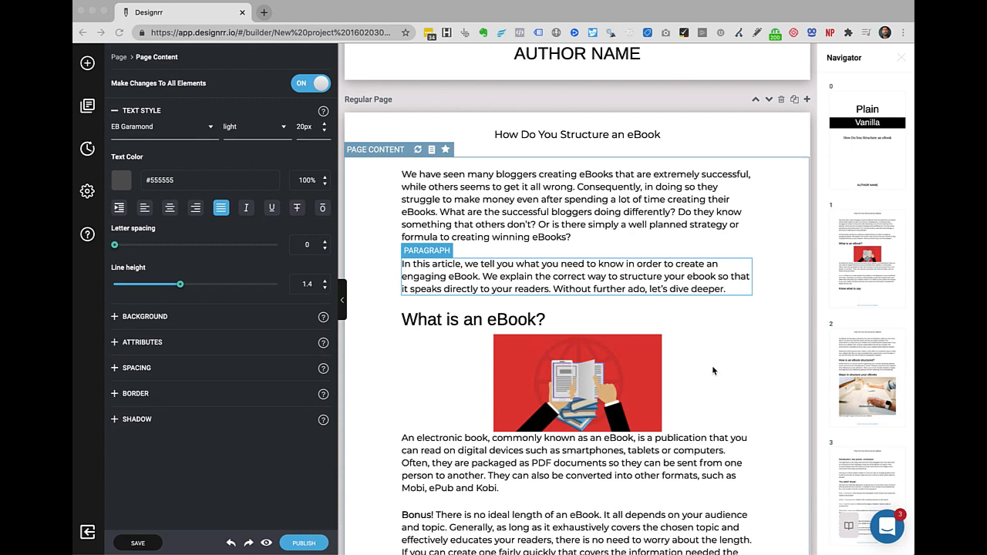
# - Look over the first regular page and browse the thumbnails of the eBook's pages in the navigator
pyautogui.scroll(-2, 368, 400)
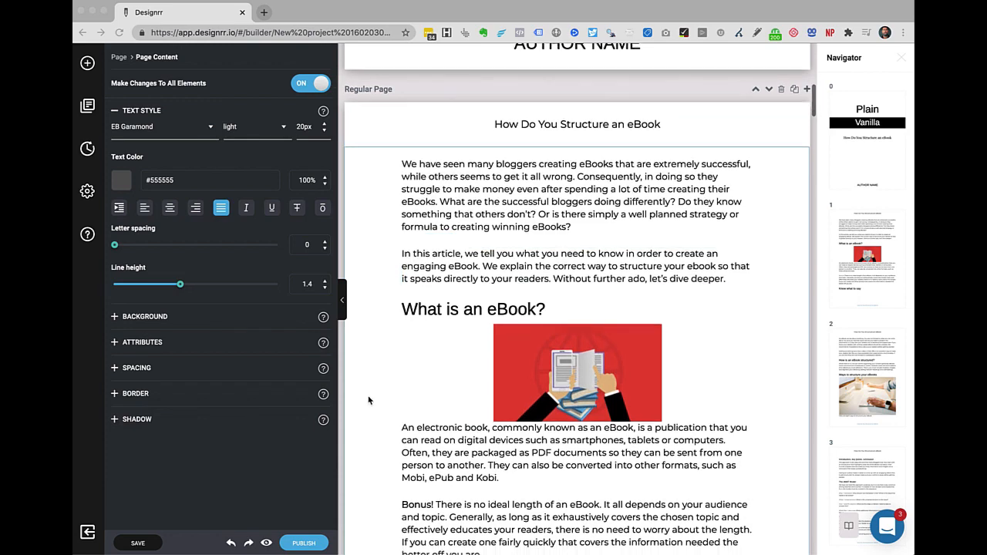
pyautogui.scroll(-3, 368, 400)
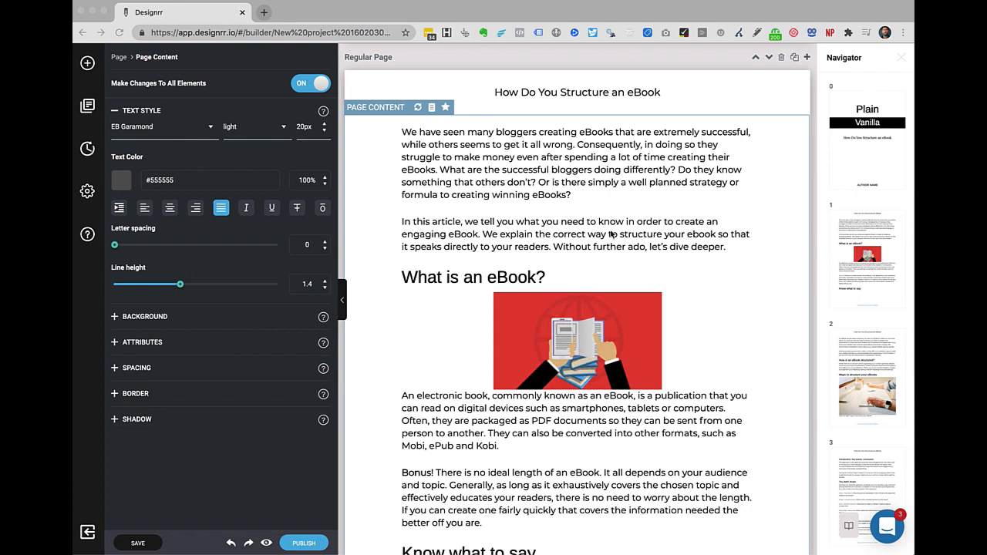
pyautogui.scroll(-5, 868, 255)
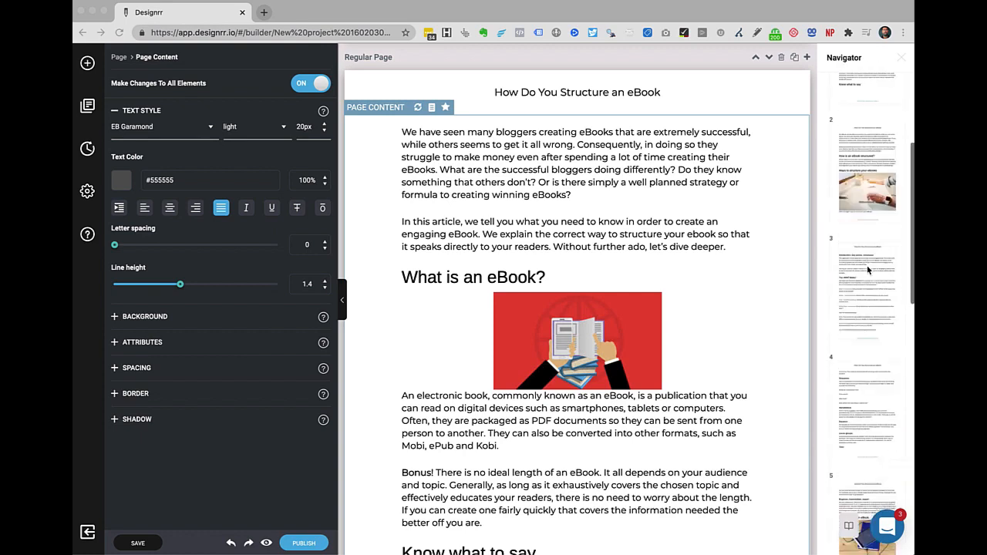
pyautogui.scroll(-10, 868, 268)
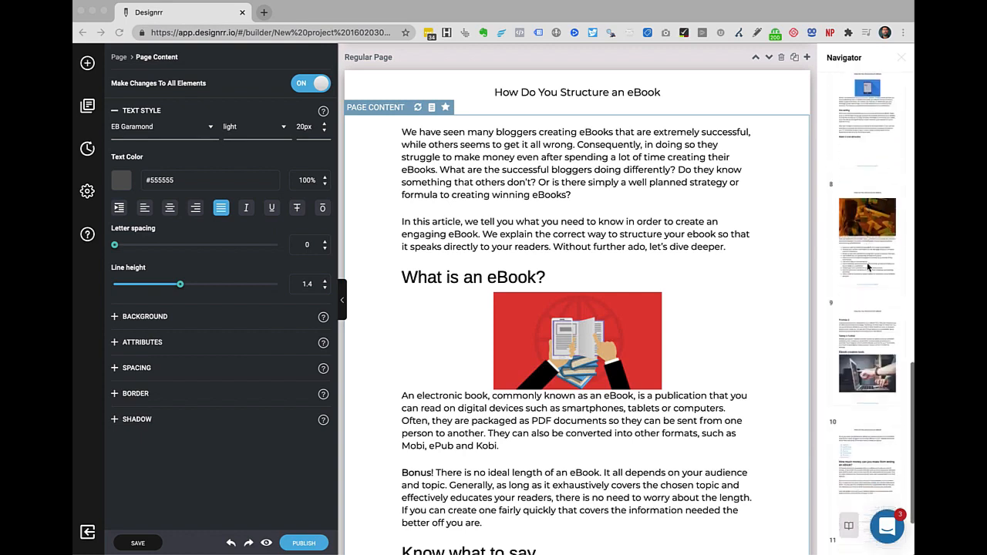
pyautogui.scroll(8, 867, 267)
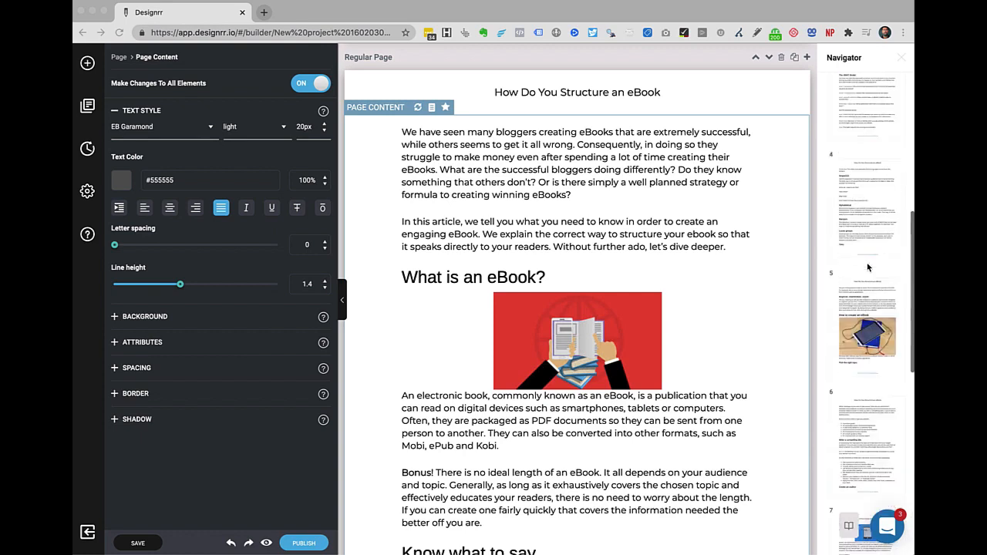
pyautogui.scroll(6, 868, 266)
pyautogui.click(864, 246)
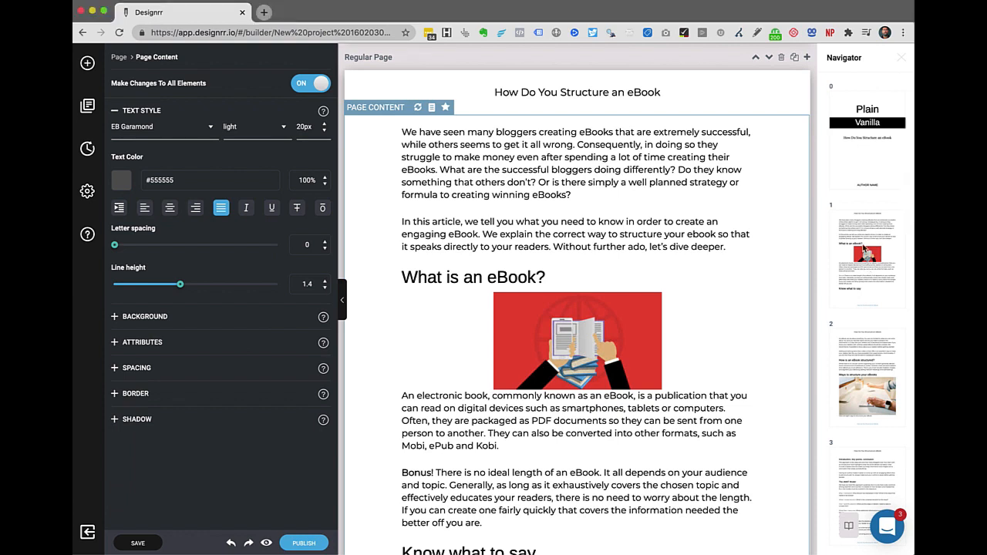
pyautogui.moveTo(868, 233)
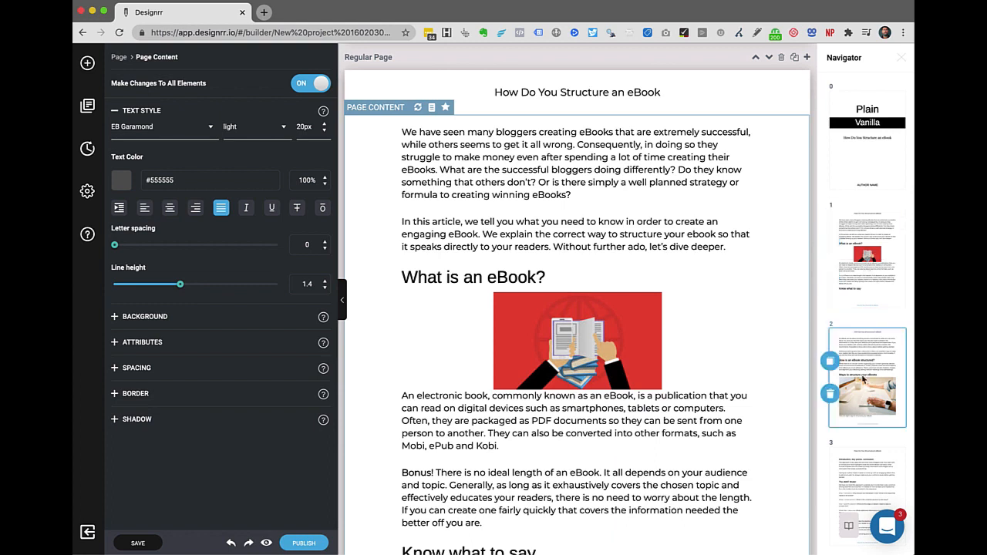
pyautogui.scroll(-2, 862, 347)
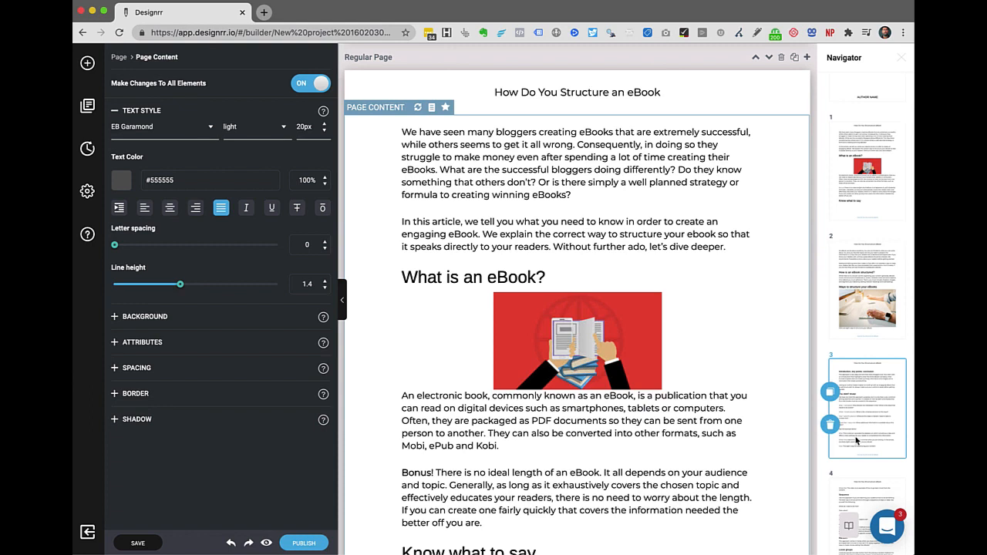
pyautogui.scroll(2, 855, 436)
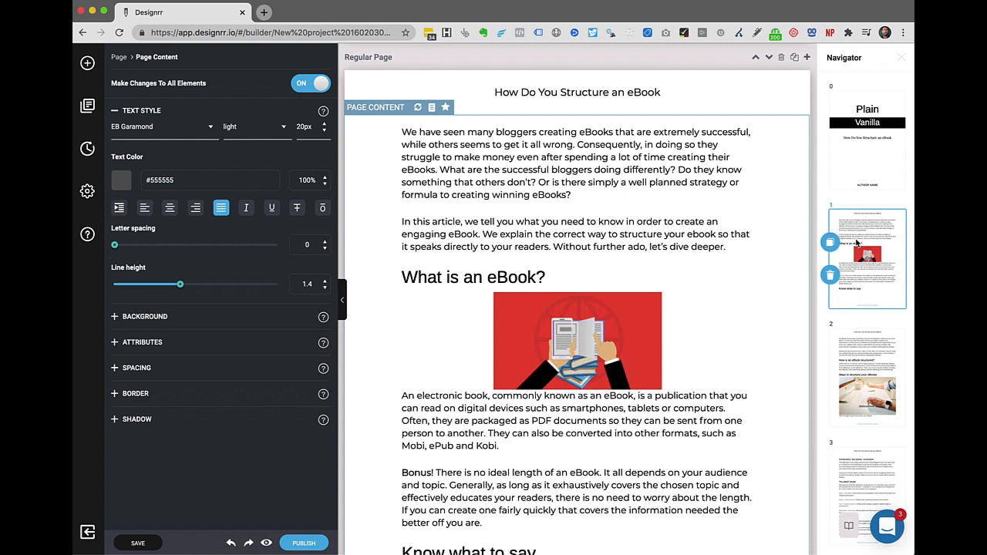
# - Close the page navigator, reopen it, and close it again
pyautogui.click(901, 61)
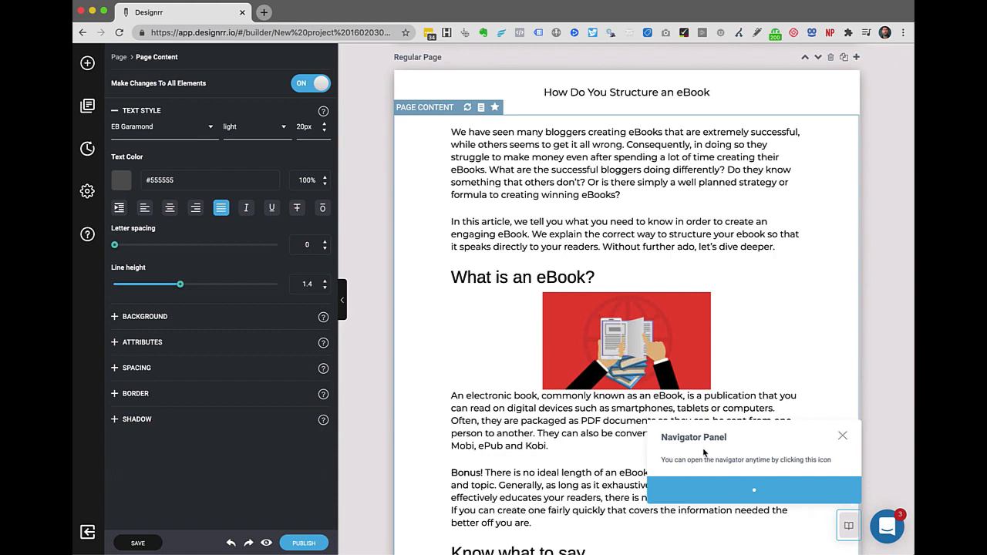
pyautogui.click(848, 529)
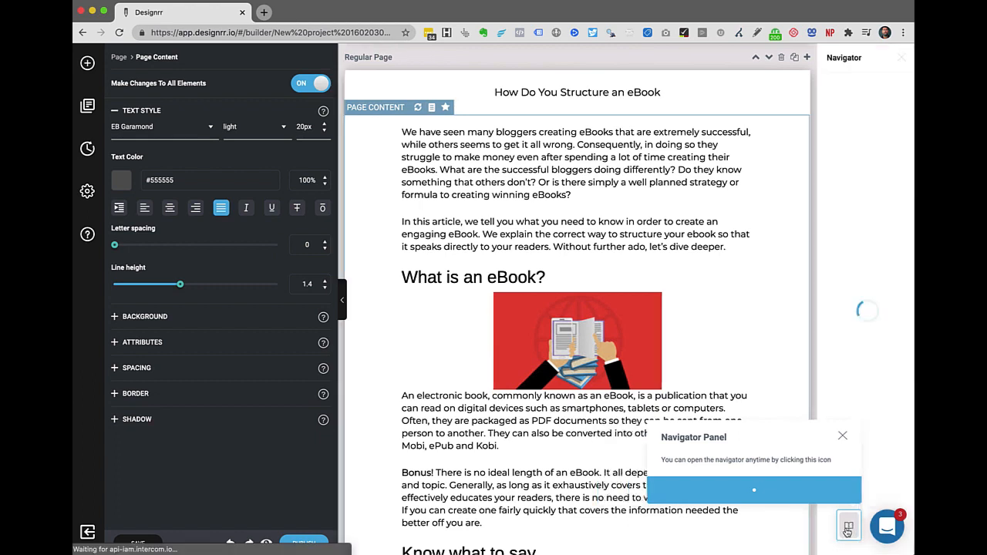
pyautogui.click(899, 60)
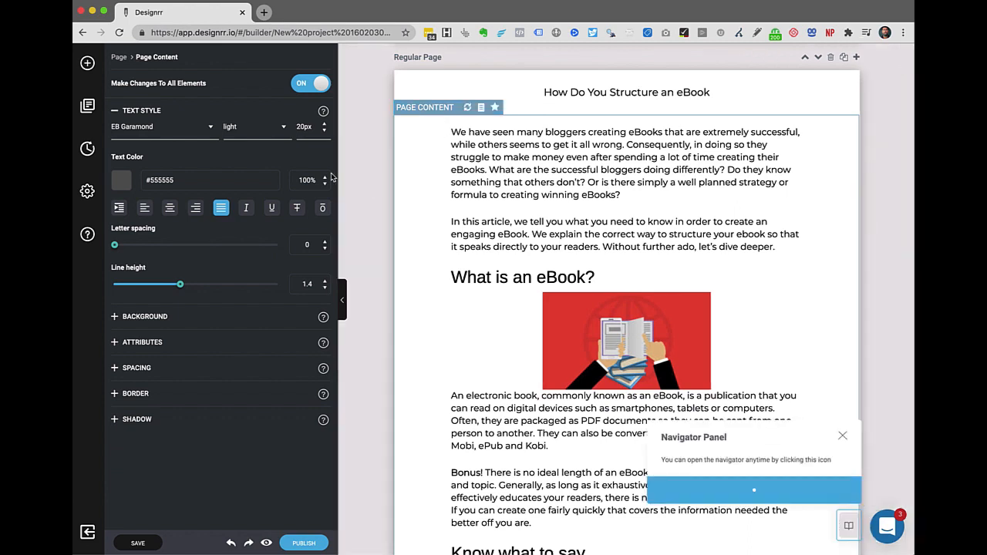
# - Collapse and restore the element style editor, and make it narrower to give the page more room
pyautogui.click(343, 304)
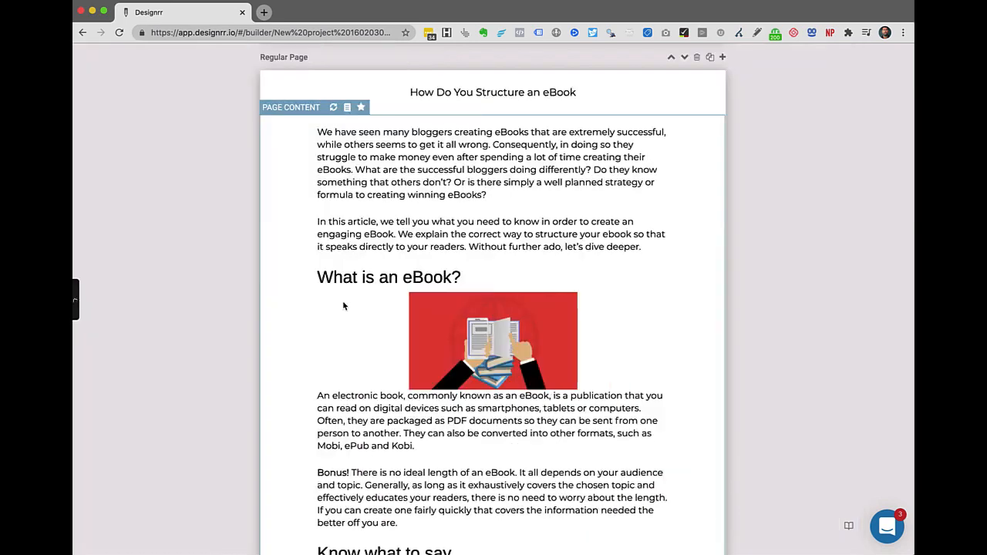
pyautogui.click(76, 305)
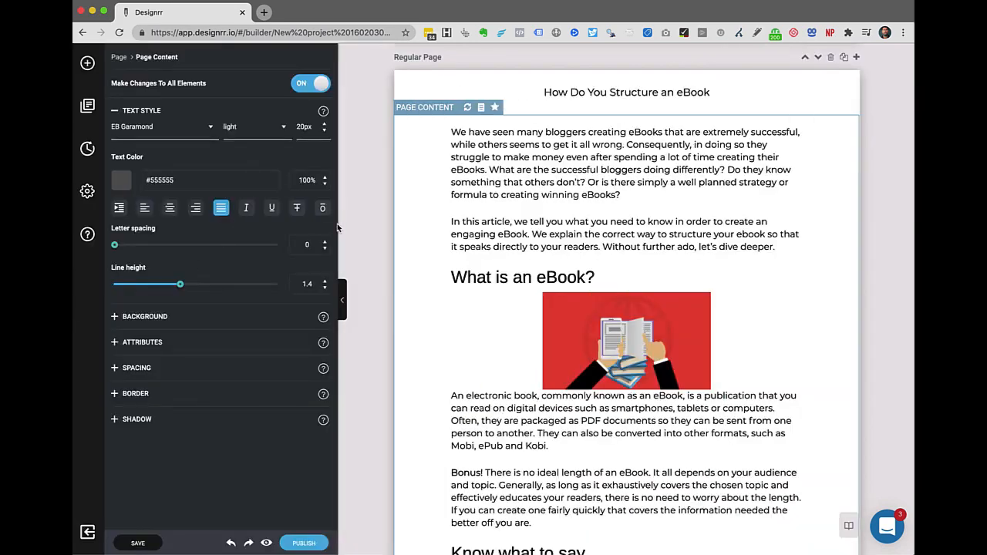
pyautogui.moveTo(338, 225); pyautogui.dragTo(245, 222)
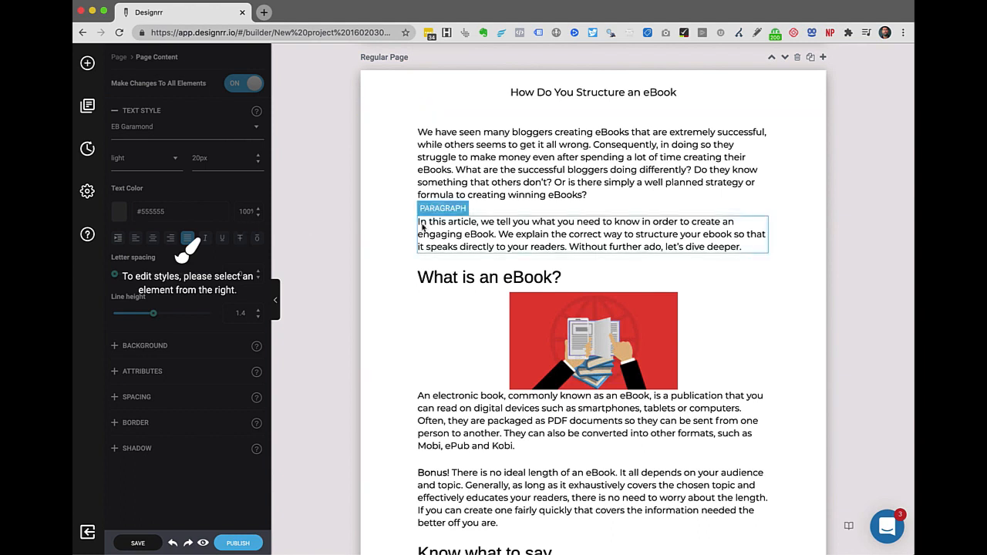
# - Inspect the style settings of the opening paragraph, its parent page content and the whole page
pyautogui.click(458, 151)
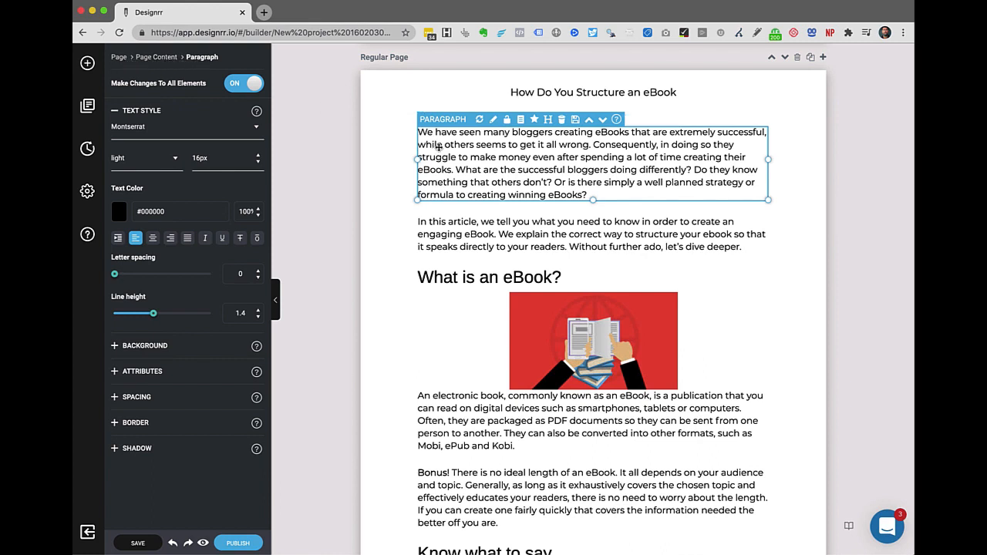
pyautogui.click(157, 58)
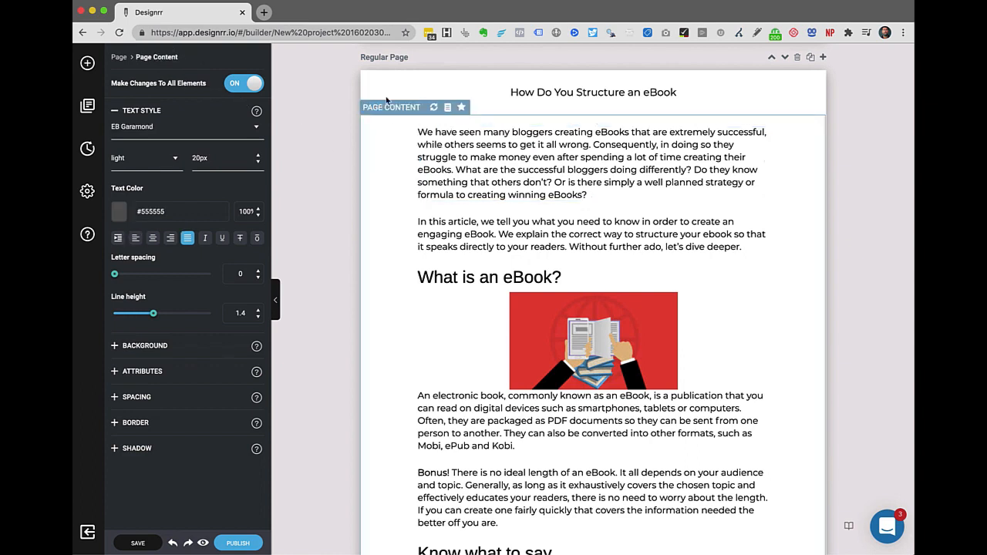
pyautogui.click(117, 58)
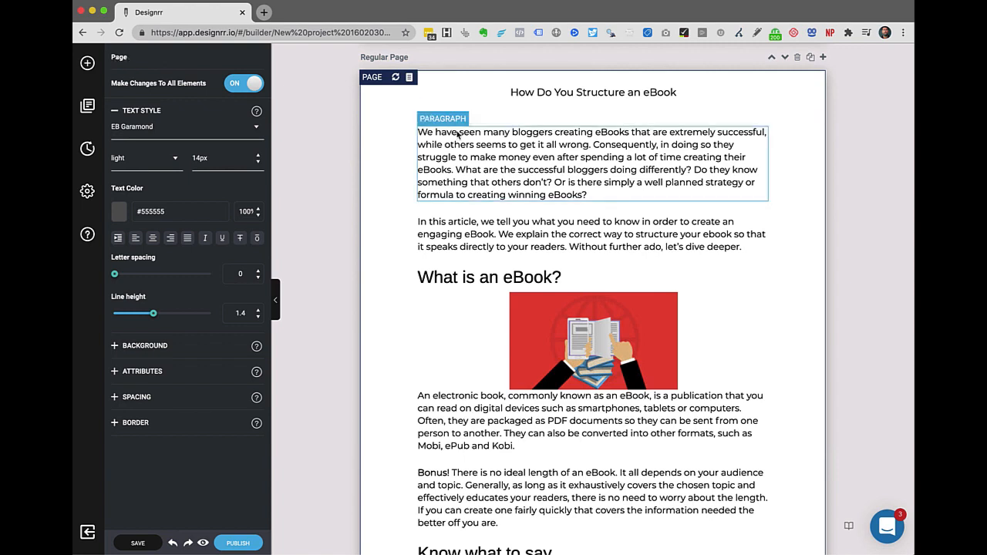
# - Change the font of all paragraphs to Arvo, starting from the opening paragraph with changes applied to all elements
pyautogui.click(452, 166)
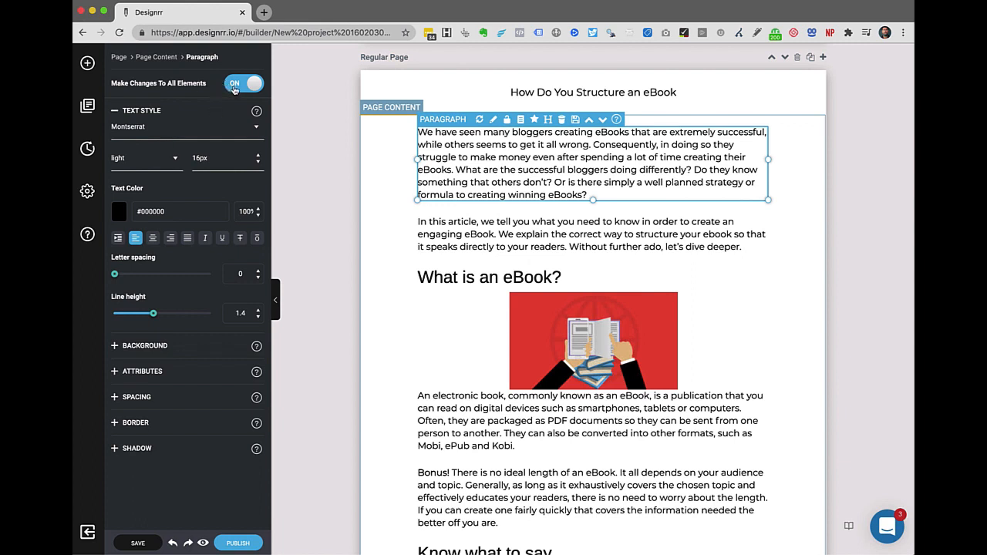
pyautogui.click(154, 130)
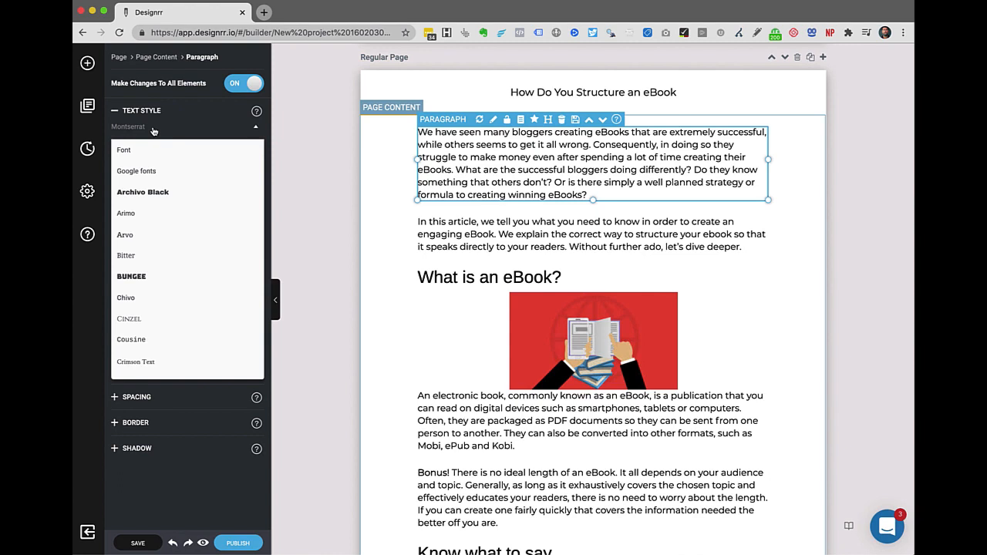
pyautogui.scroll(-10, 166, 253)
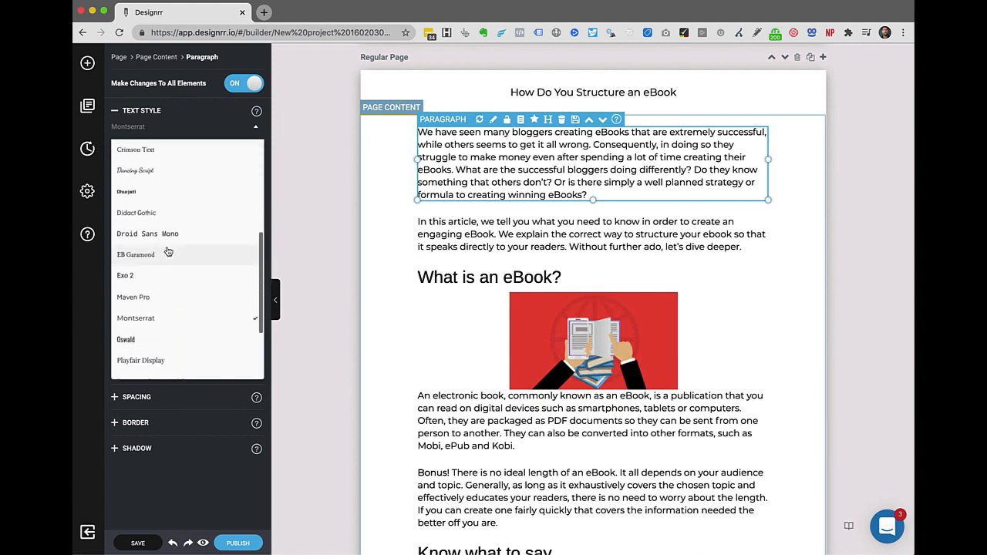
pyautogui.scroll(5, 167, 252)
pyautogui.scroll(-4, 167, 252)
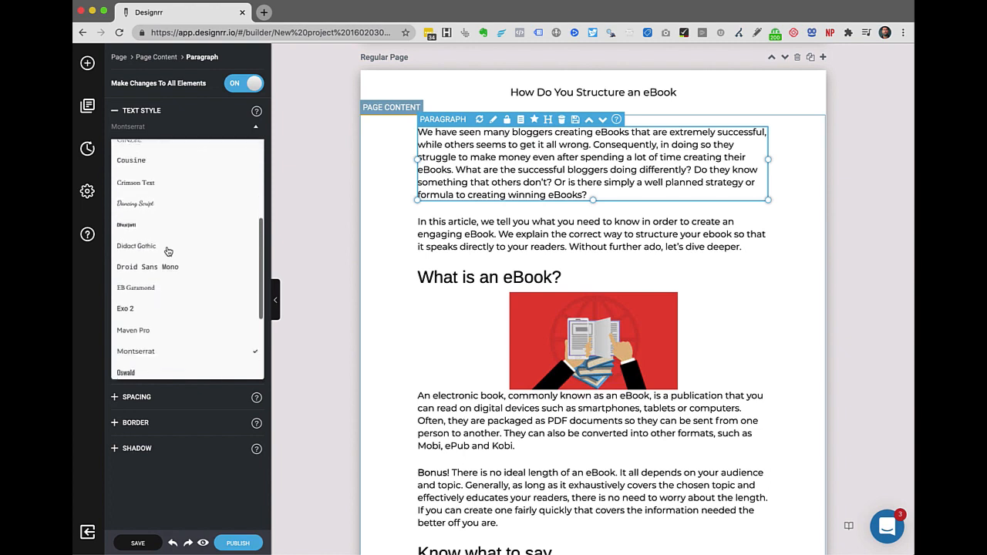
pyautogui.scroll(-2, 185, 248)
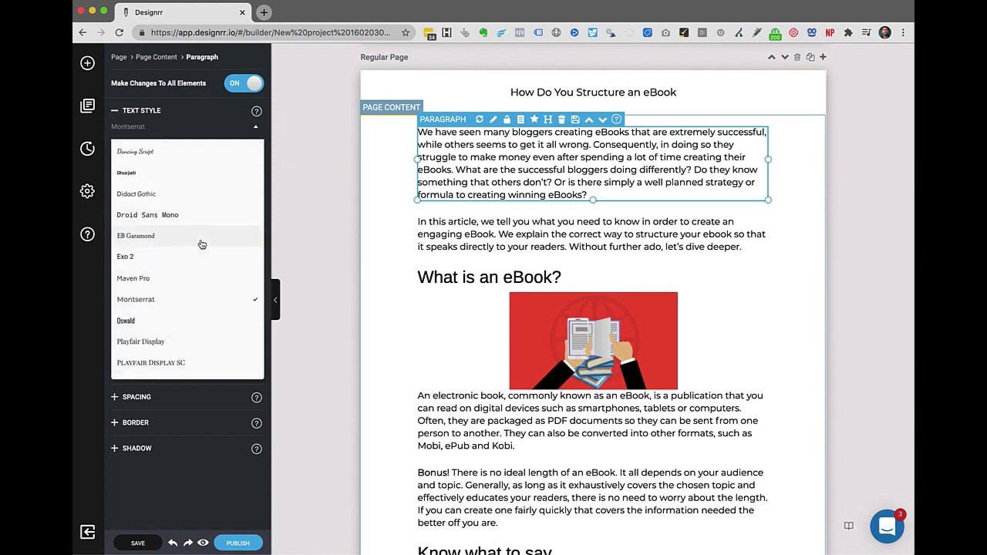
pyautogui.scroll(10, 201, 244)
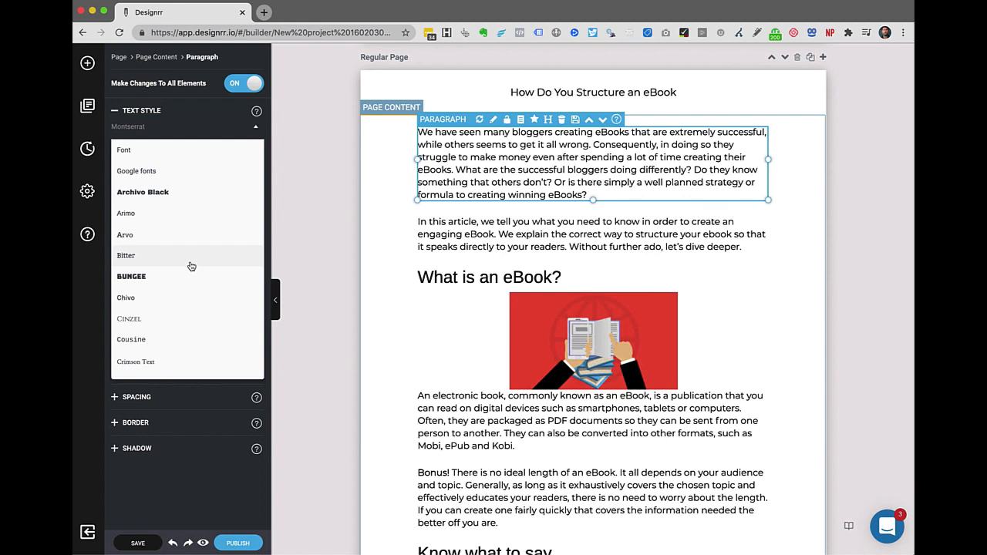
pyautogui.scroll(-1, 191, 266)
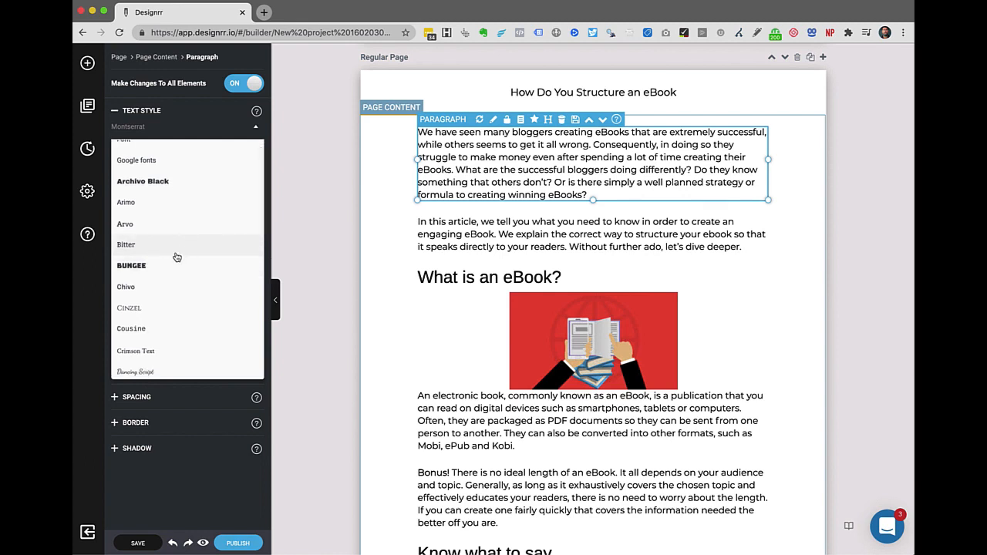
pyautogui.scroll(-2, 175, 256)
pyautogui.scroll(1, 174, 256)
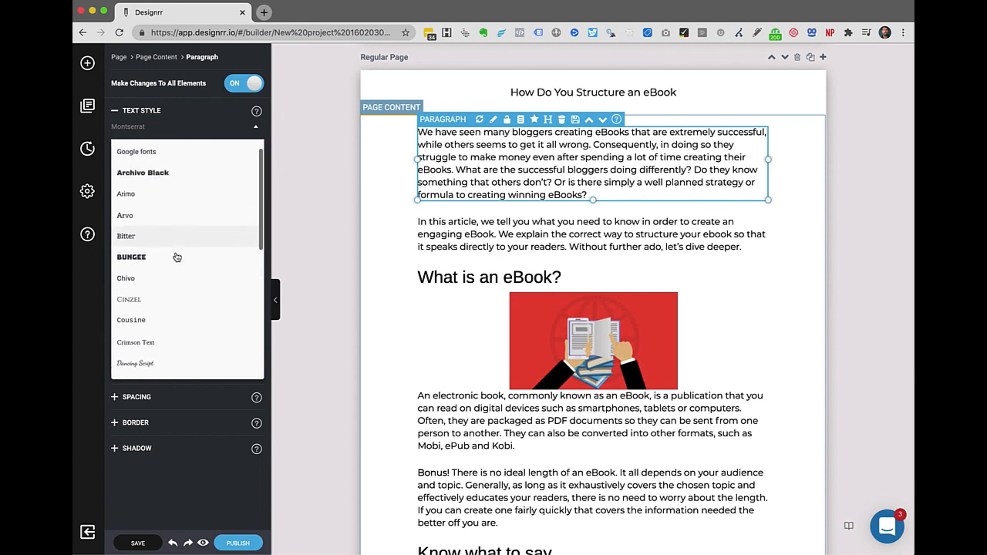
pyautogui.click(140, 223)
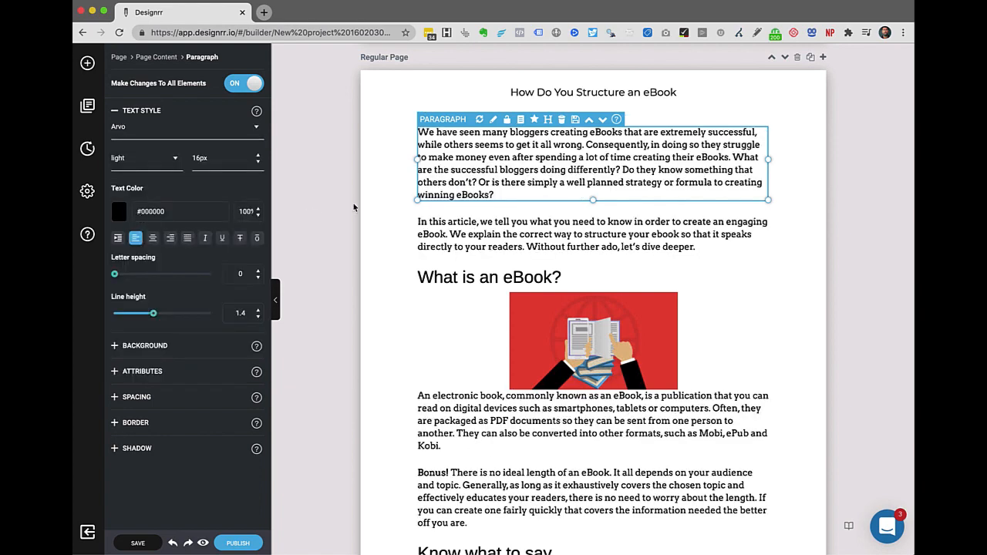
# - Turn off making changes to all elements and set only the opening paragraph's text color to red #D91F1F
pyautogui.scroll(-3, 442, 399)
pyautogui.scroll(3, 442, 399)
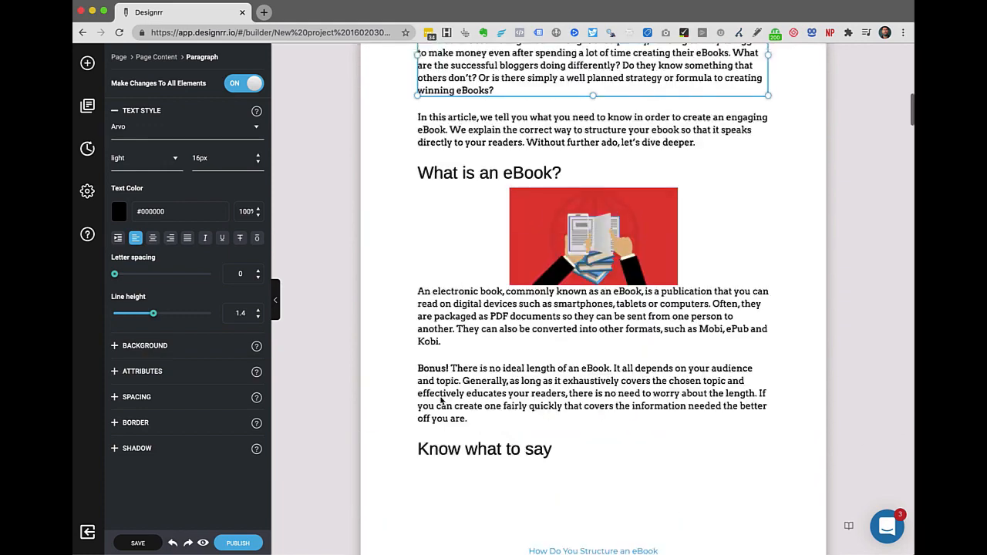
pyautogui.scroll(1, 442, 400)
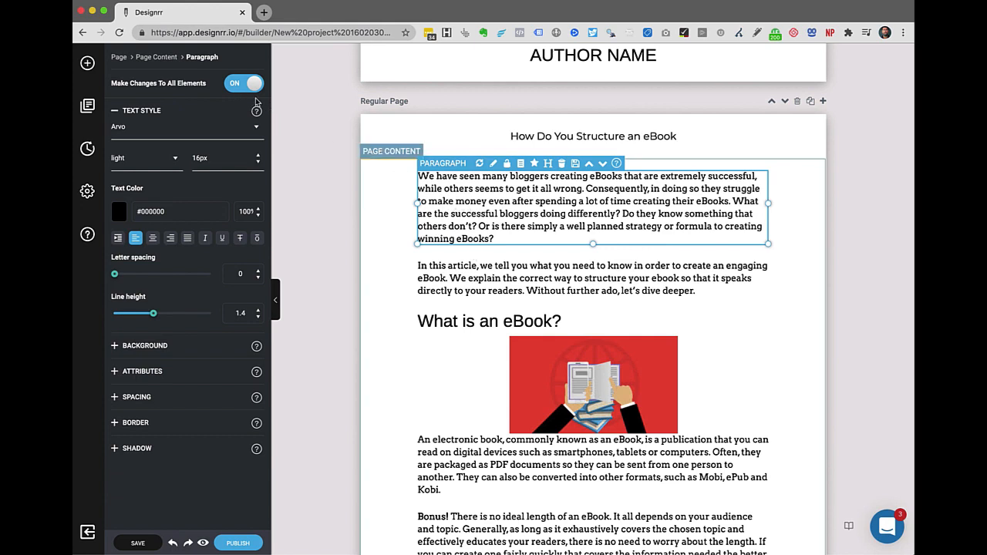
pyautogui.click(235, 85)
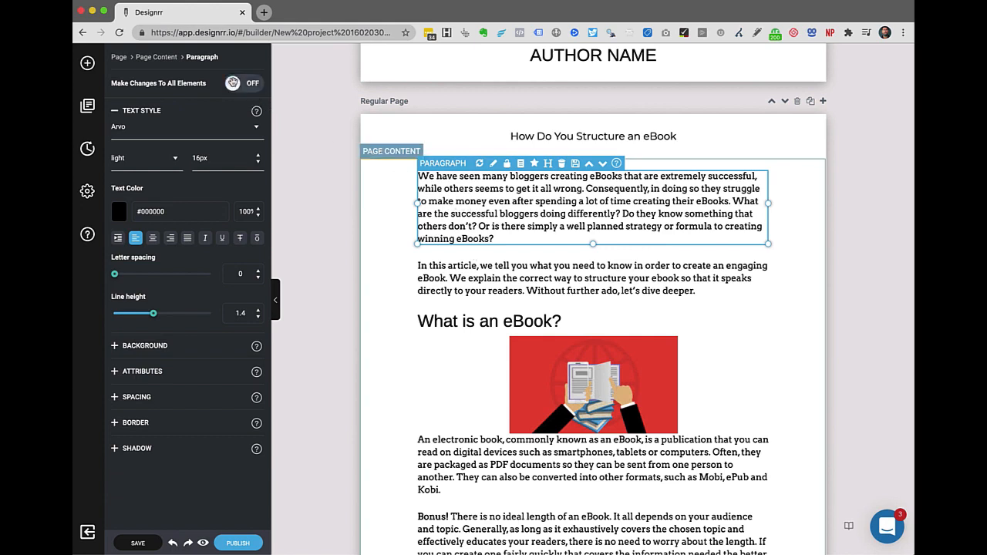
pyautogui.click(119, 213)
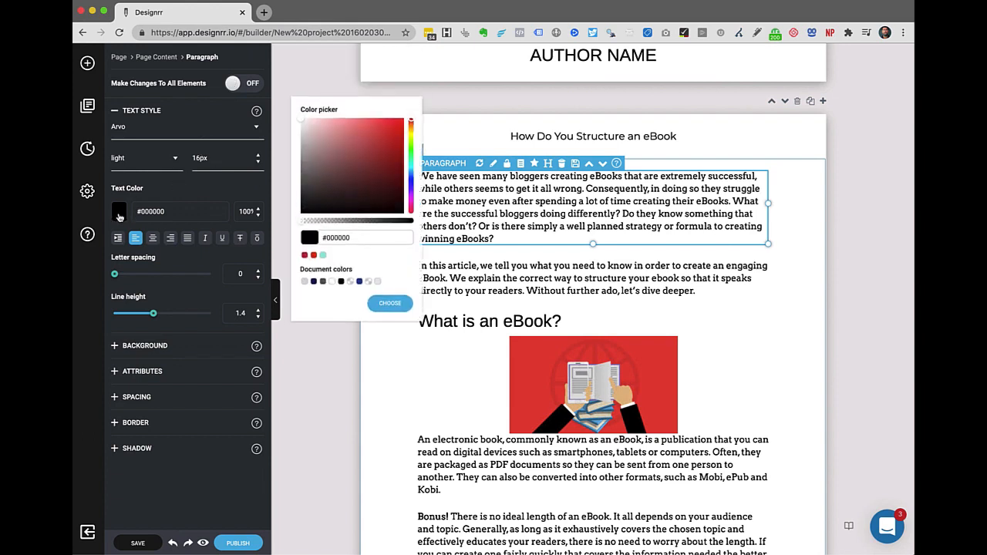
pyautogui.click(389, 133)
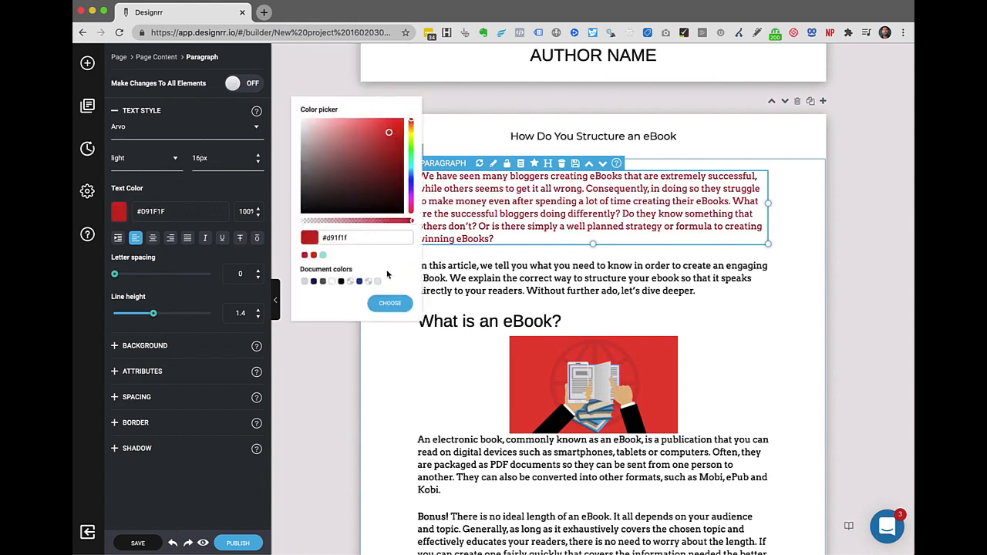
pyautogui.click(389, 303)
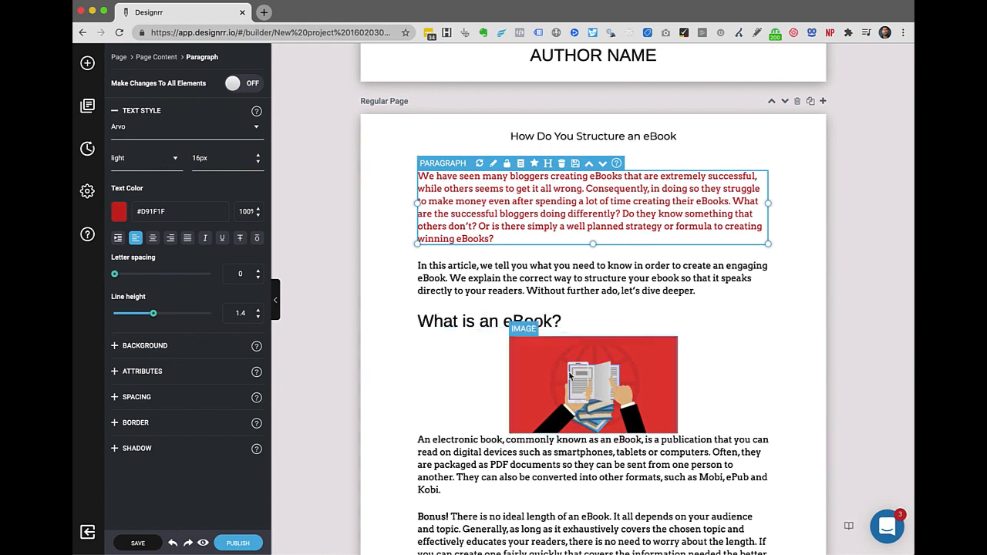
# - Enlarge the red image under "What is an eBook?" so that it spans most of the text width
pyautogui.scroll(-2, 570, 375)
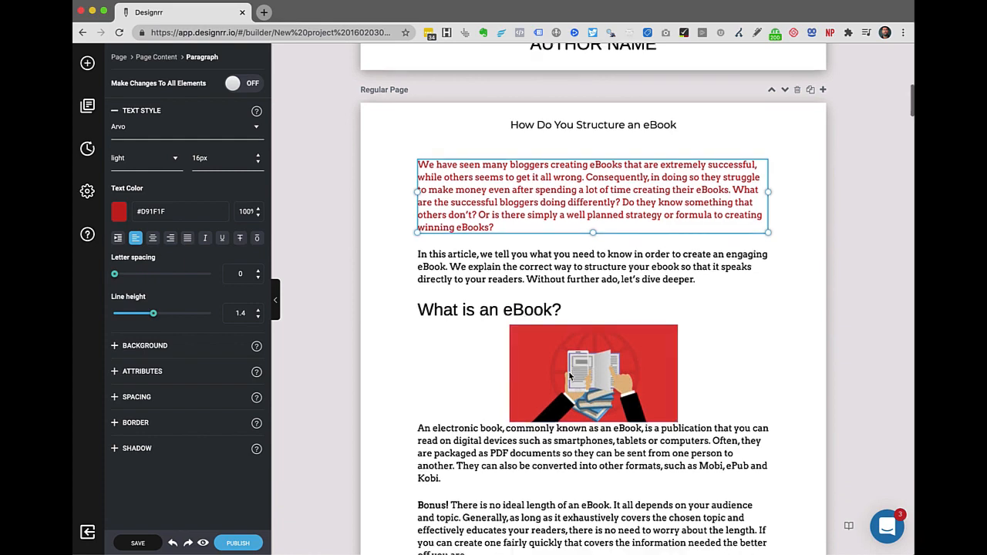
pyautogui.click(578, 304)
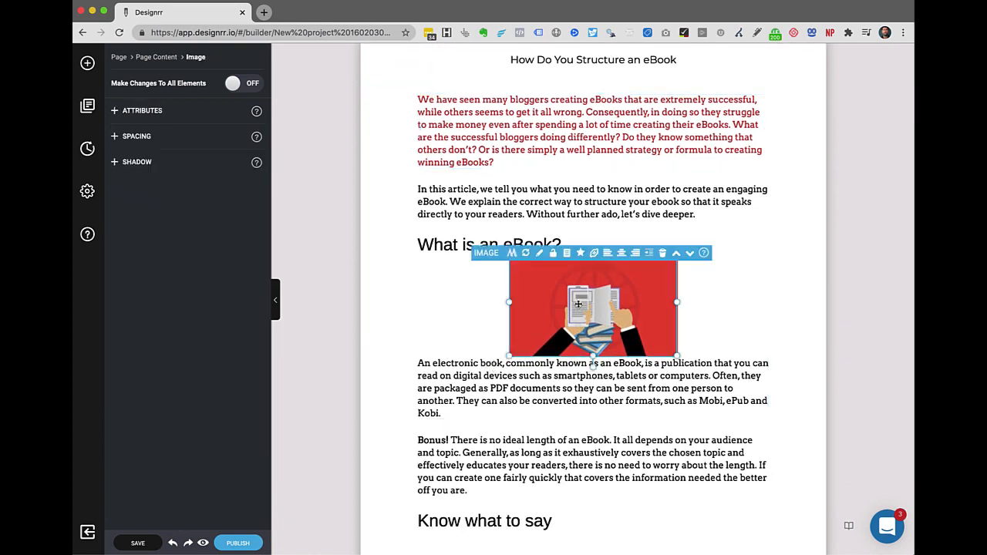
pyautogui.moveTo(509, 303); pyautogui.dragTo(387, 315)
pyautogui.scroll(-2, 480, 378)
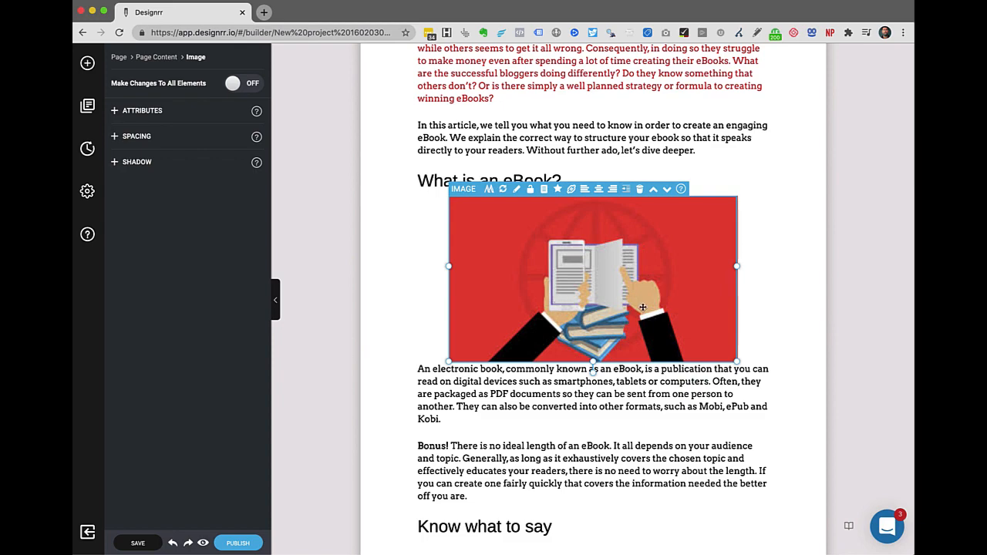
# - Turn on making changes to all elements for the "What is an eBook?" image and set the bottom margin to 18
pyautogui.scroll(-10, 642, 307)
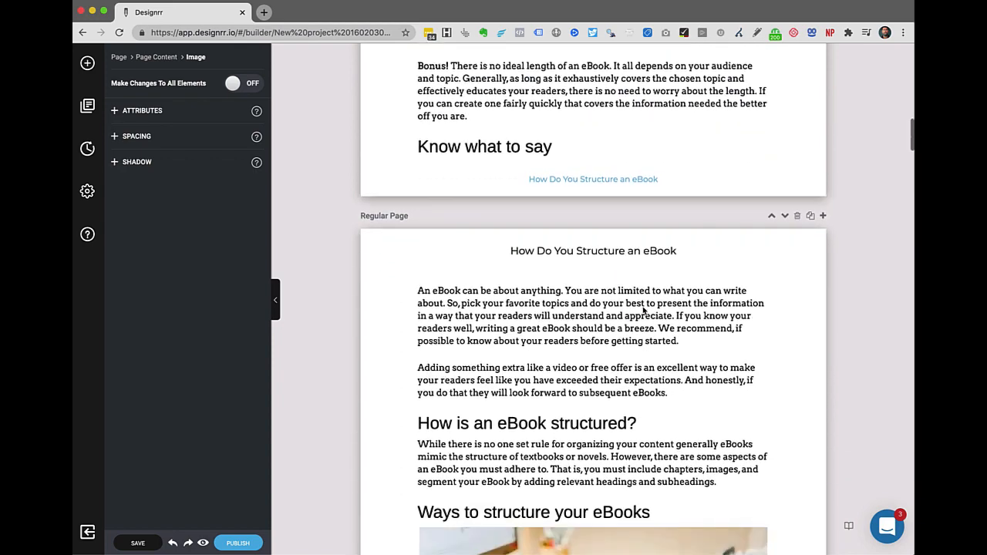
pyautogui.scroll(-2, 642, 307)
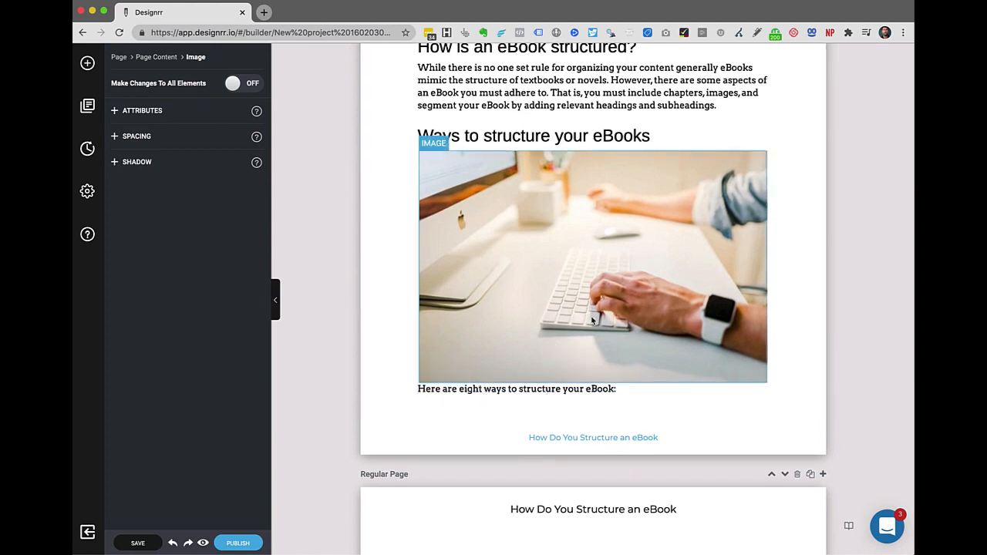
pyautogui.scroll(4, 592, 321)
pyautogui.scroll(10, 593, 321)
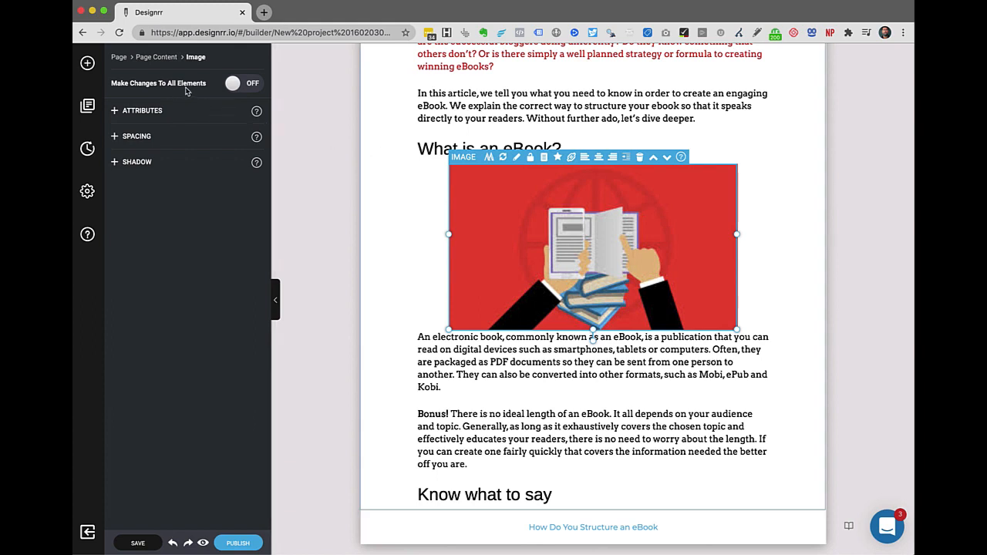
pyautogui.click(252, 87)
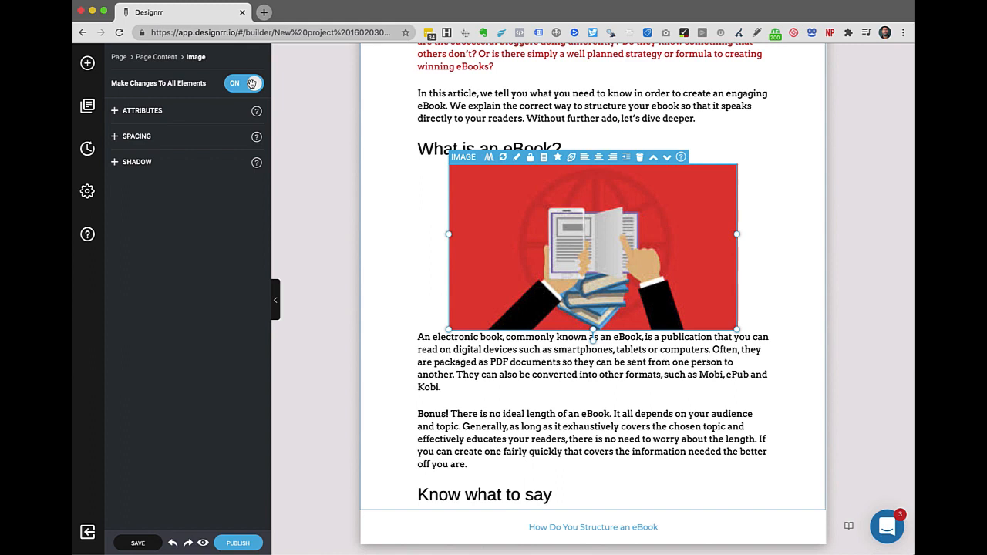
pyautogui.click(137, 137)
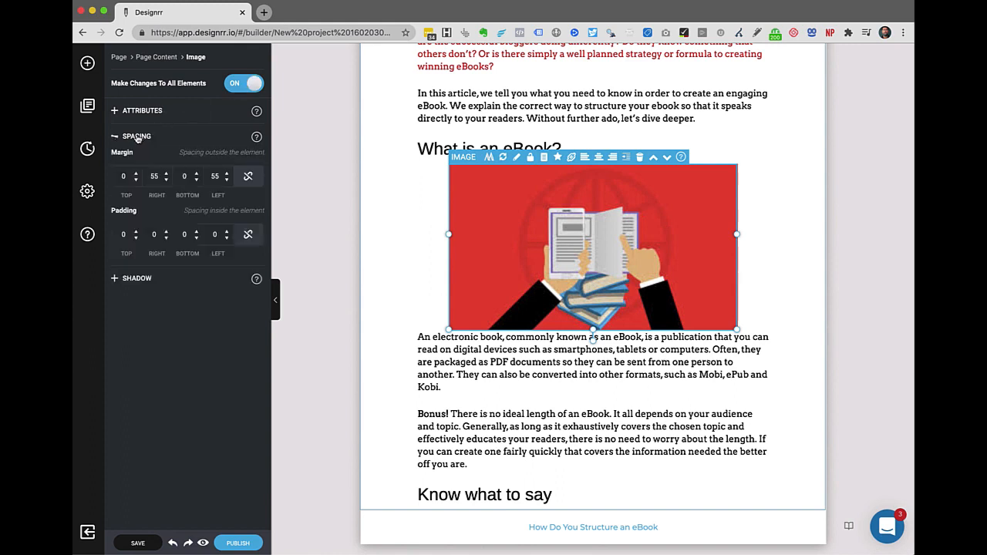
pyautogui.click(197, 174)
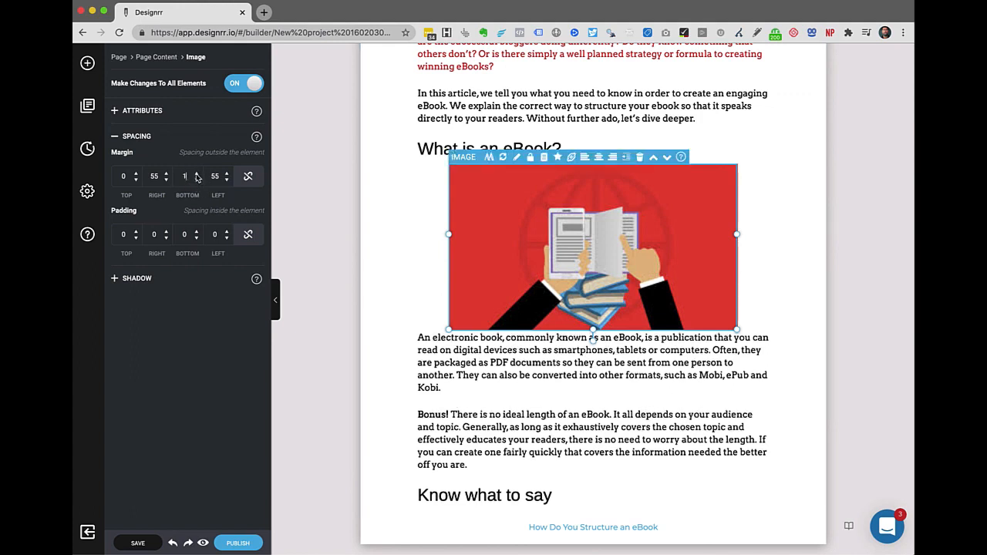
pyautogui.click(197, 174)
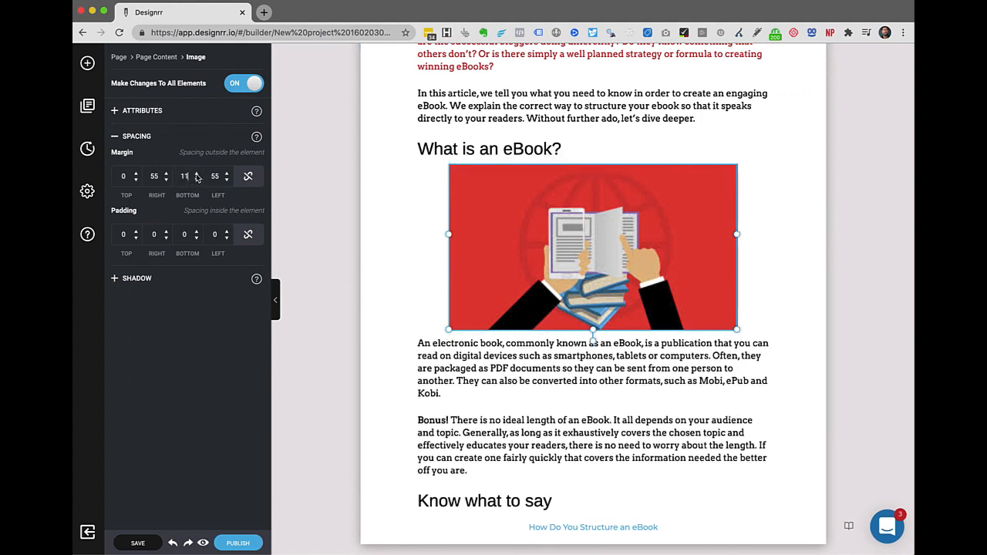
pyautogui.click(197, 174)
pyautogui.click(197, 175)
pyautogui.click(196, 175)
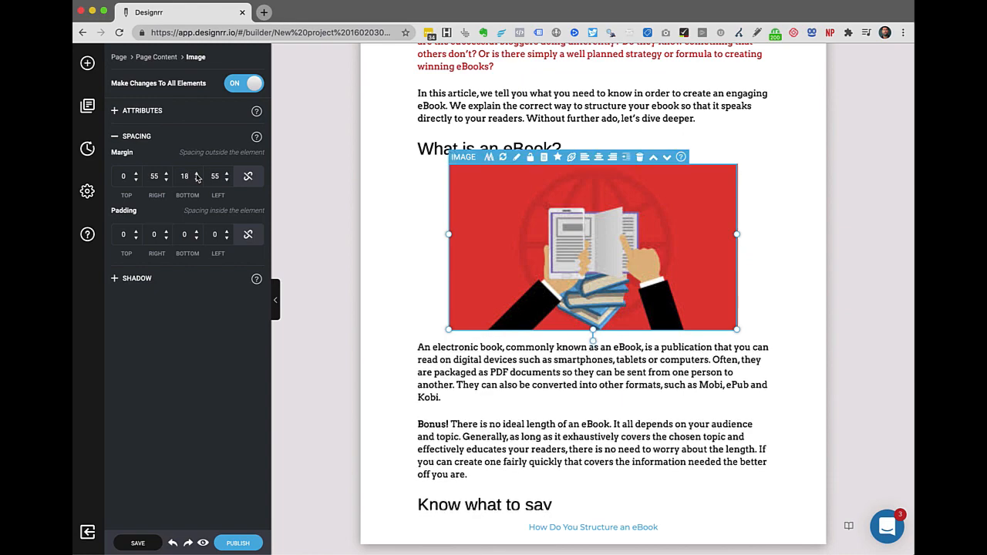
# - Examine the spacing between the images and the text below them on this and the following pages
pyautogui.scroll(-5, 609, 389)
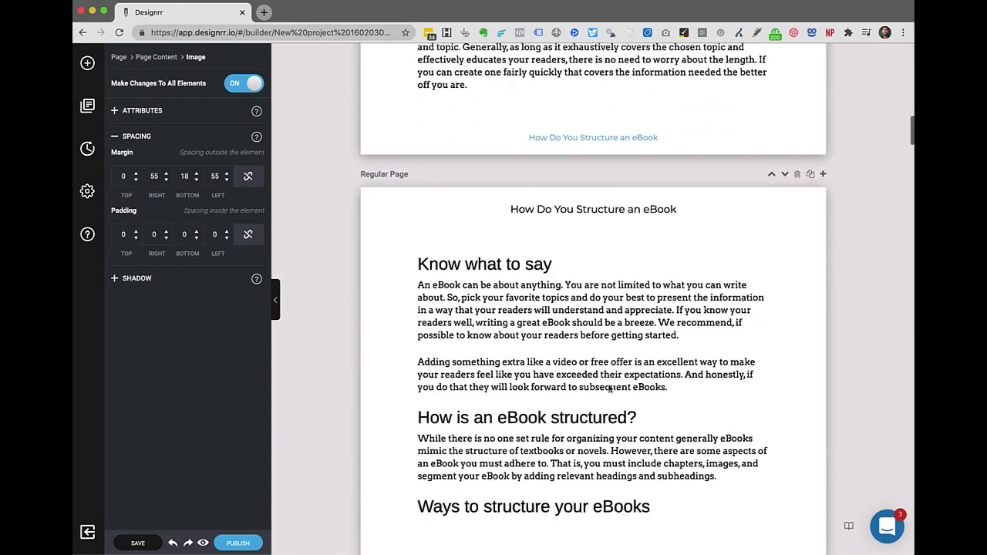
pyautogui.scroll(-8, 609, 390)
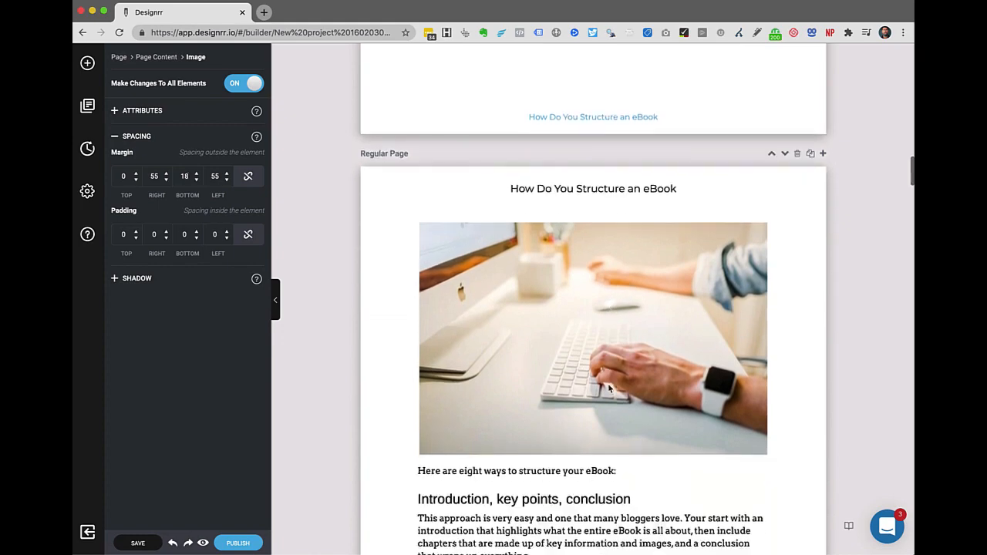
pyautogui.scroll(-1, 609, 390)
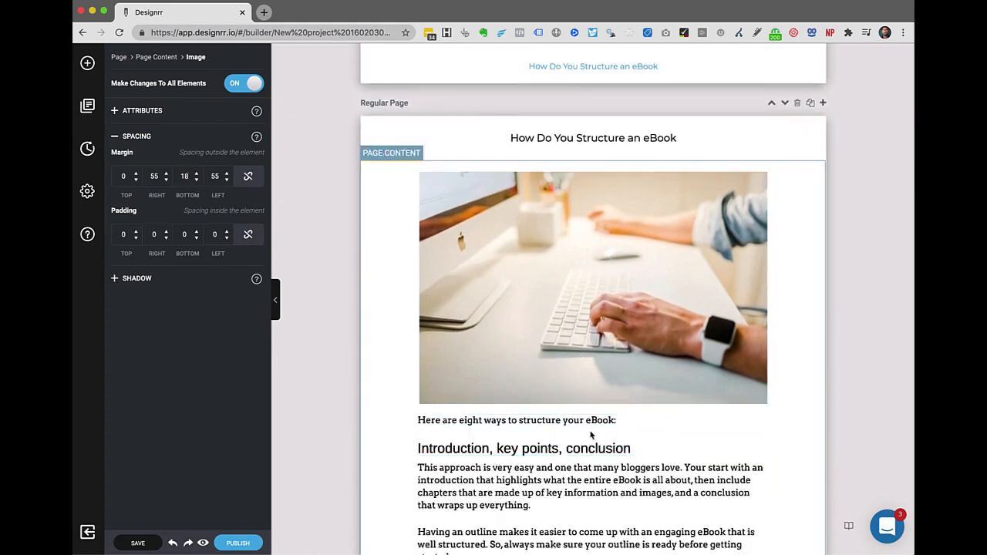
pyautogui.scroll(7, 578, 263)
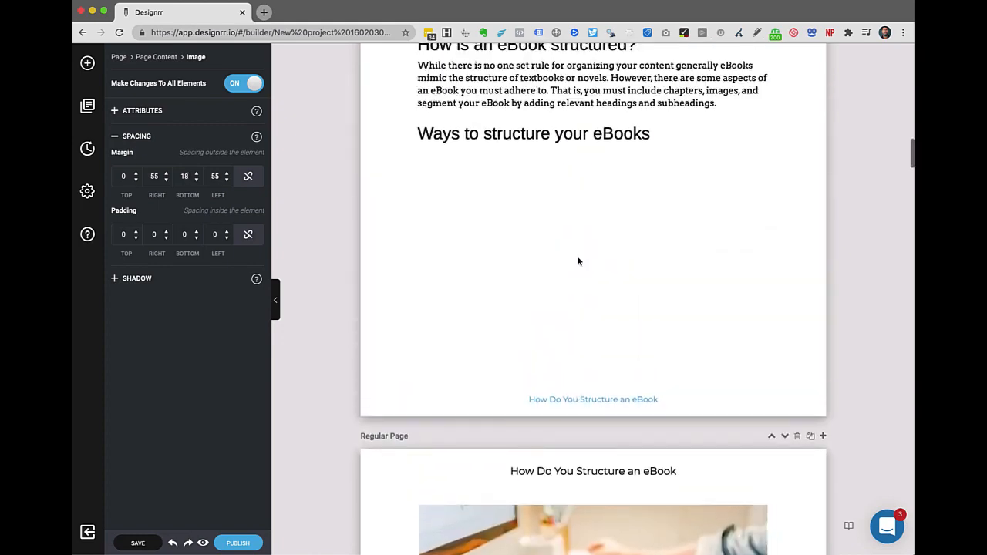
pyautogui.scroll(3, 578, 262)
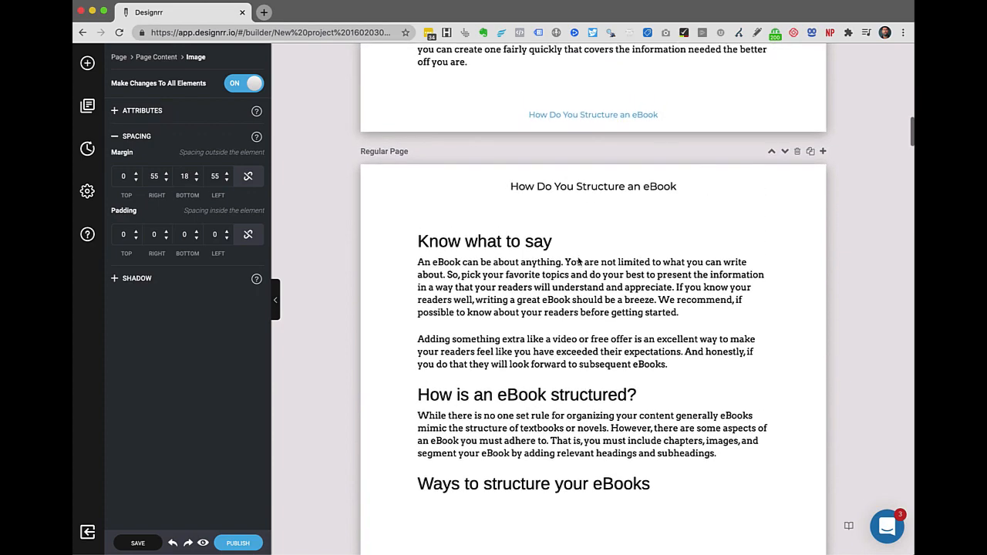
pyautogui.scroll(7, 578, 262)
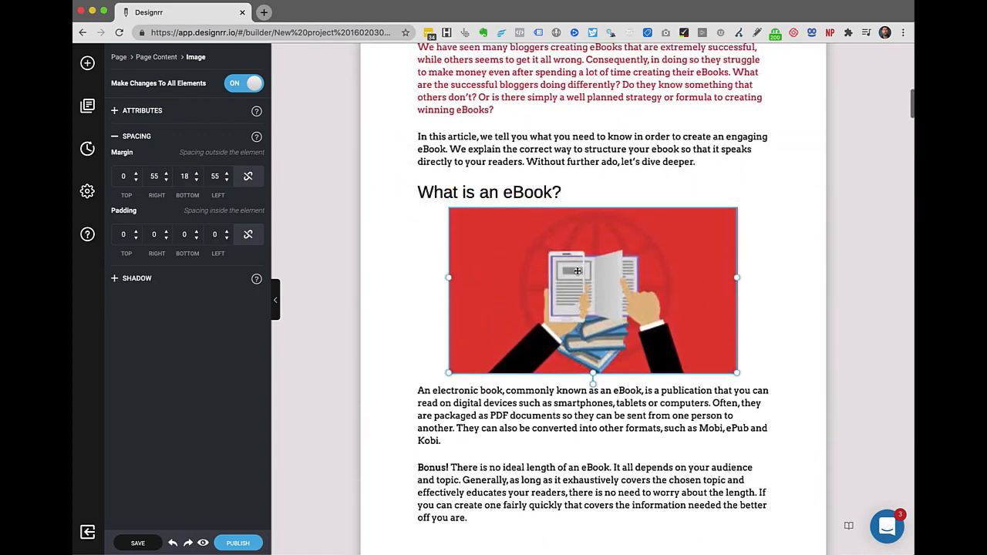
pyautogui.scroll(1, 577, 271)
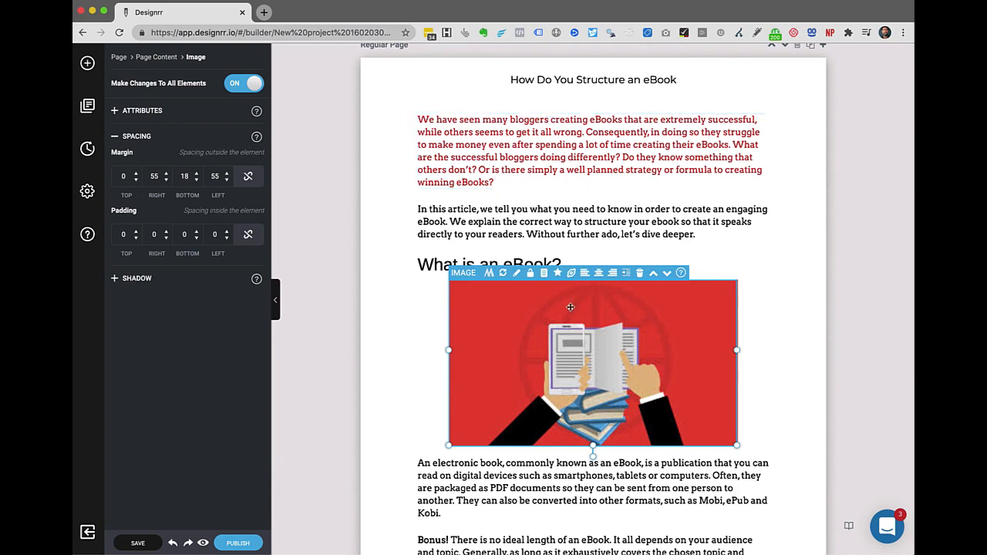
pyautogui.scroll(-2, 570, 307)
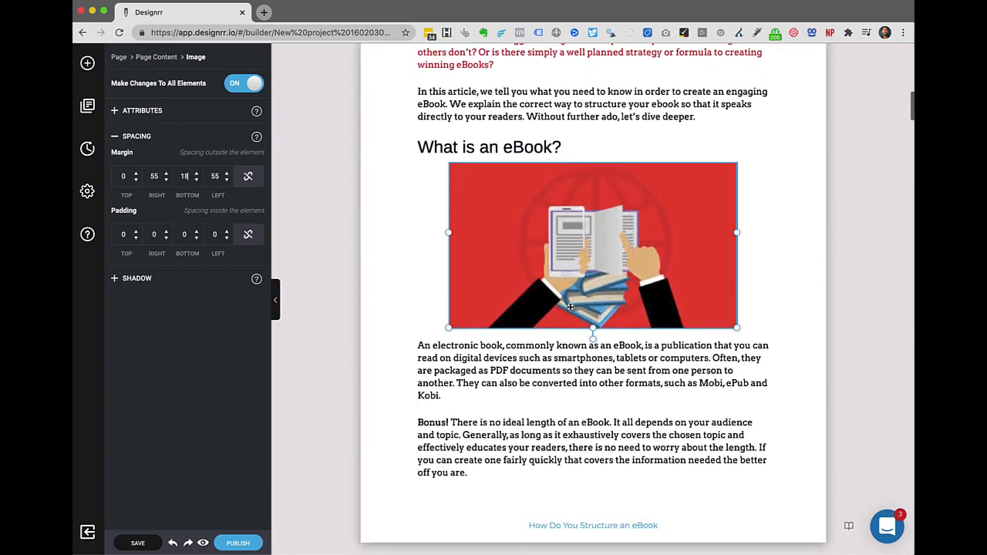
# - Delete both paragraphs below the "What is an eBook?" image, including the bold "Bonus!" label
pyautogui.click(544, 369)
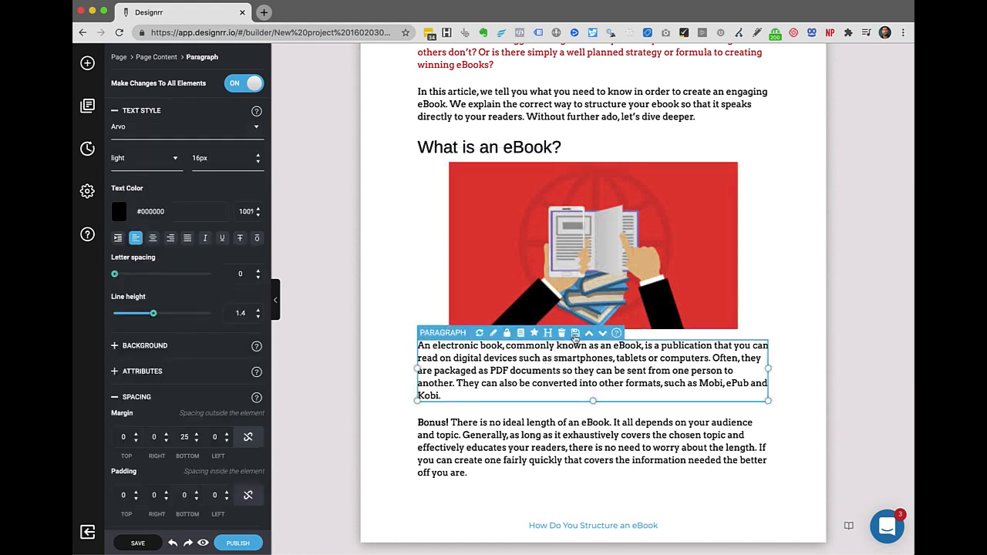
pyautogui.click(562, 334)
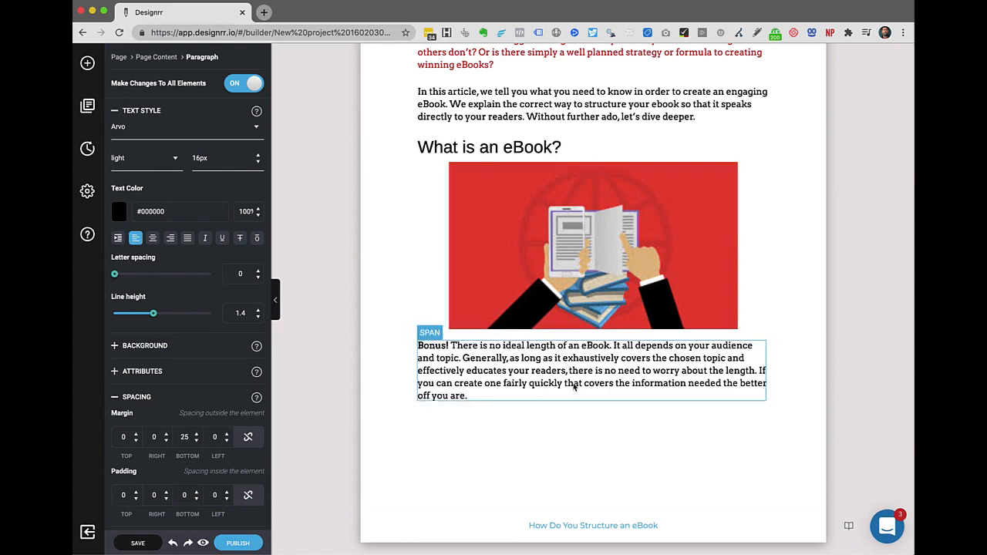
pyautogui.scroll(-3, 573, 387)
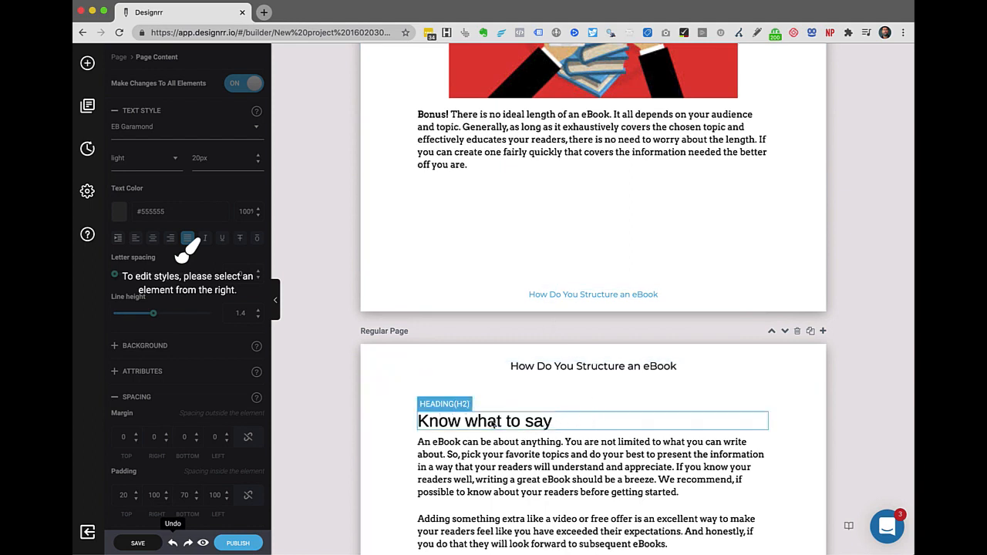
pyautogui.scroll(2, 509, 293)
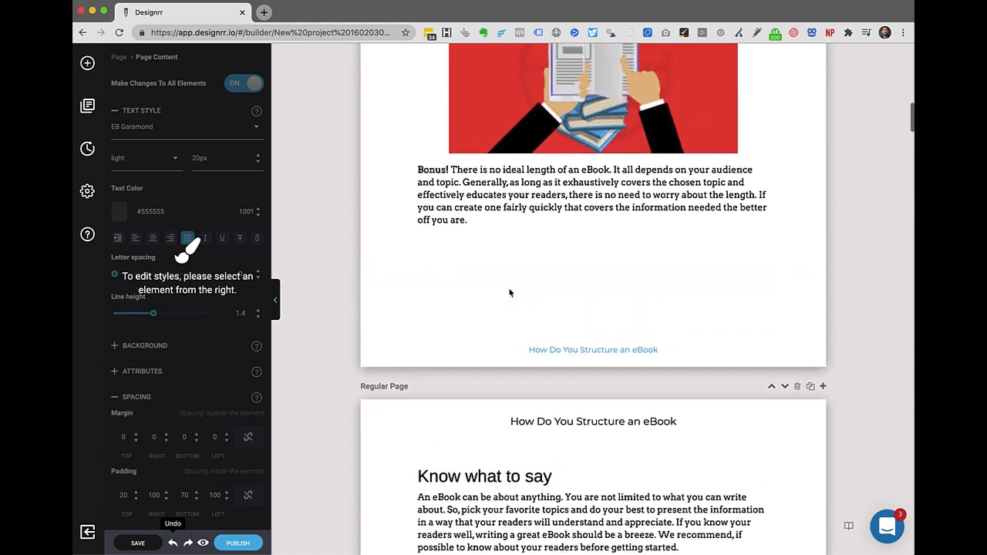
pyautogui.click(487, 215)
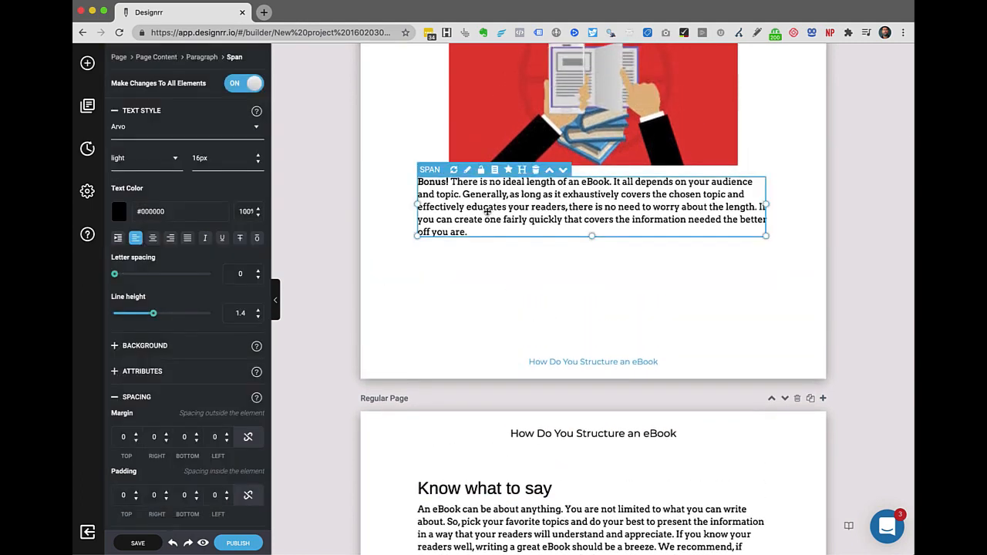
pyautogui.click(535, 170)
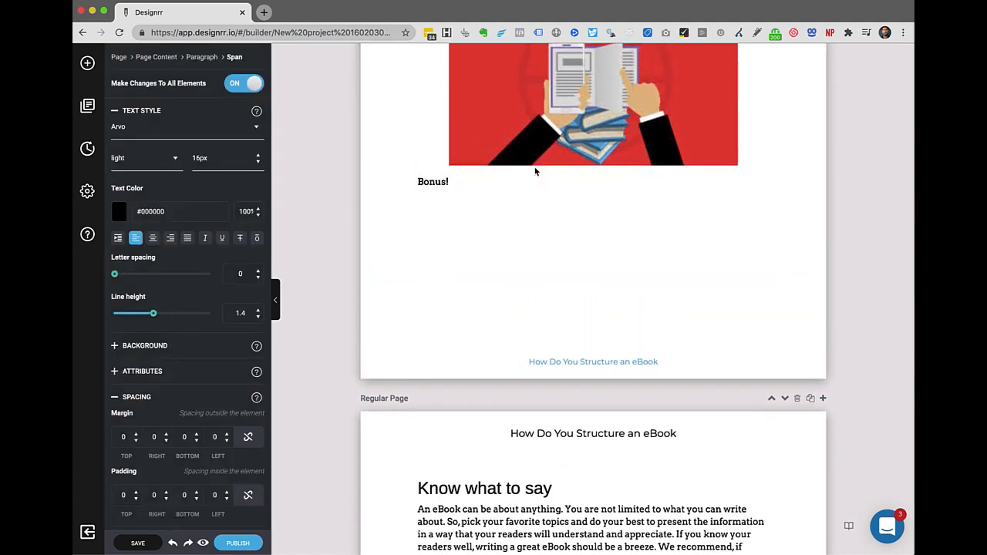
pyautogui.click(447, 182)
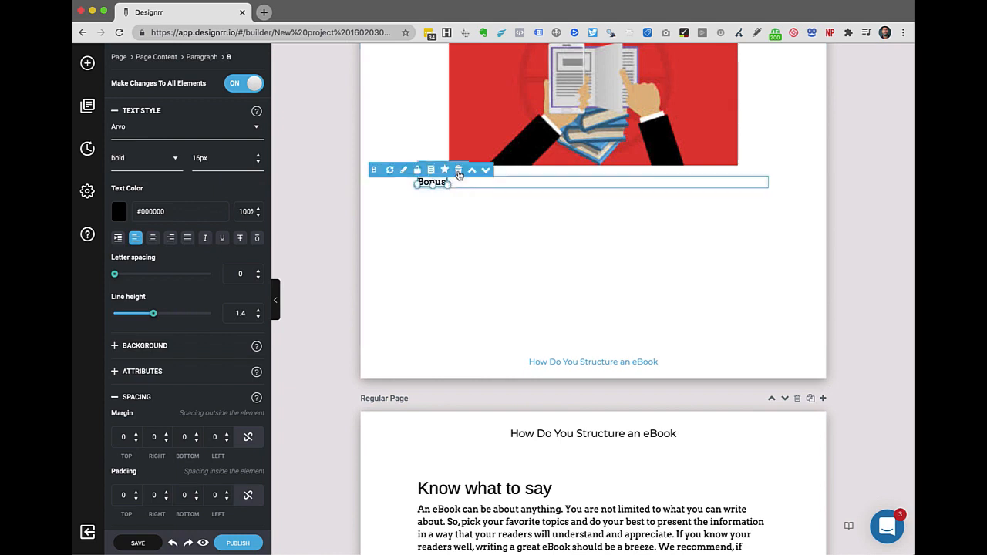
pyautogui.click(458, 169)
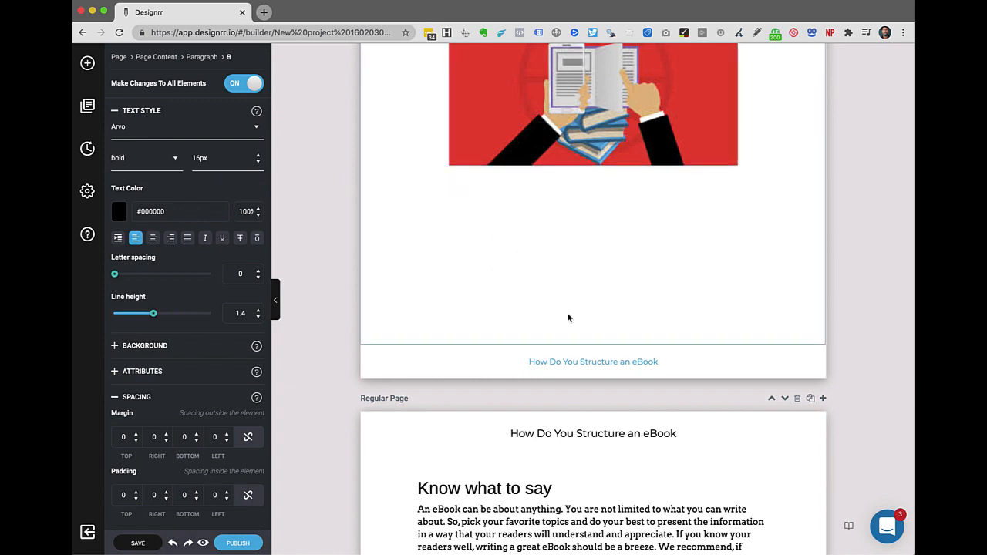
# - Delete the red image and the "What is an eBook?" heading above it
pyautogui.scroll(3, 601, 314)
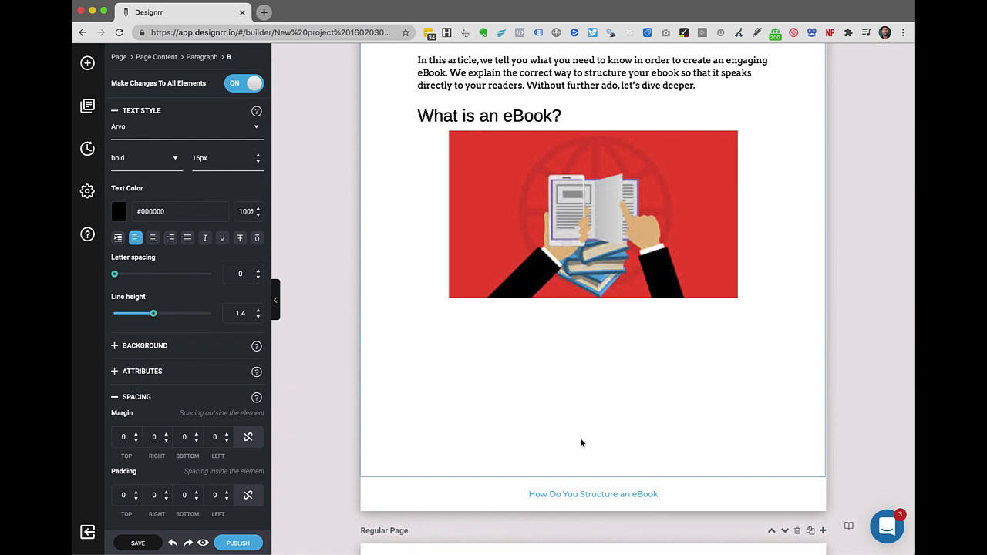
pyautogui.scroll(-2, 571, 398)
pyautogui.scroll(2, 570, 399)
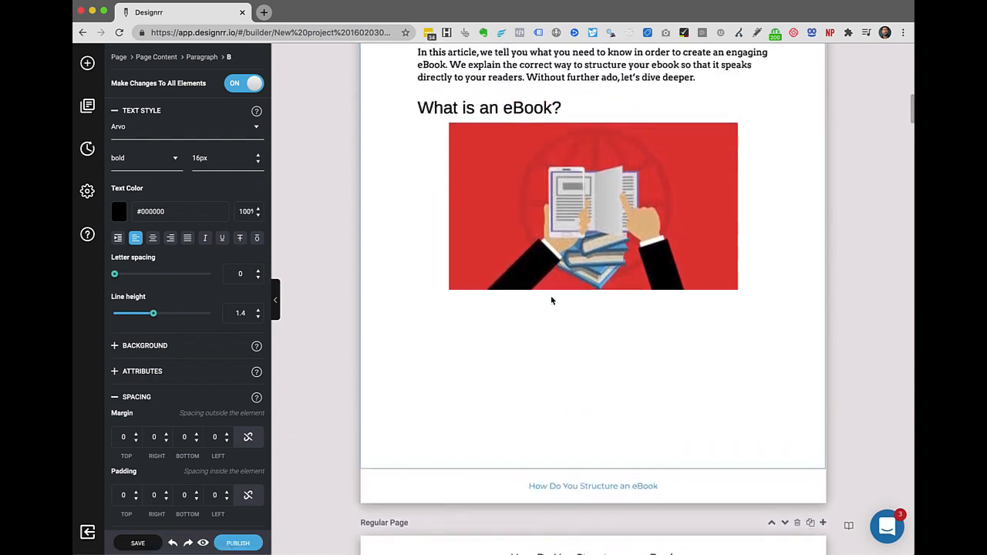
pyautogui.click(562, 262)
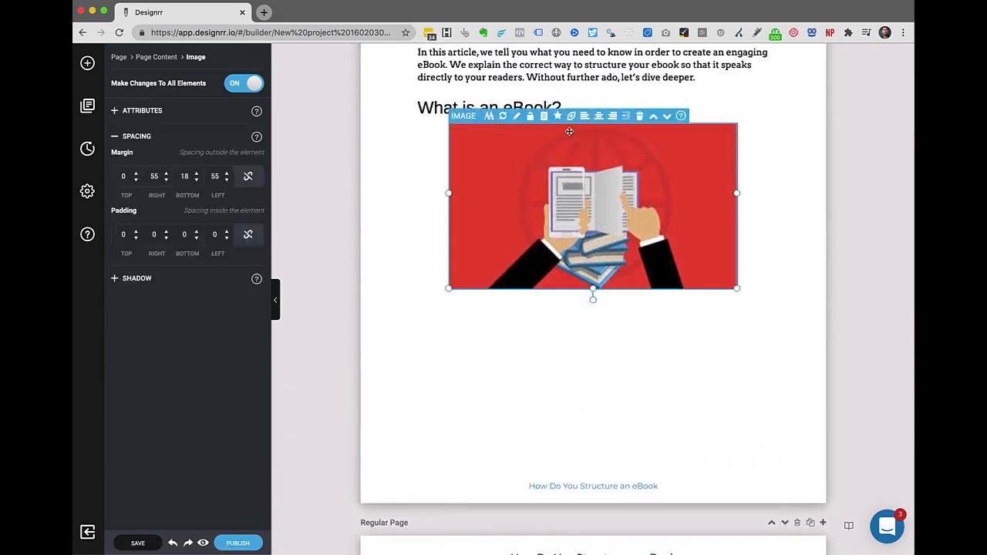
pyautogui.click(639, 115)
pyautogui.click(567, 109)
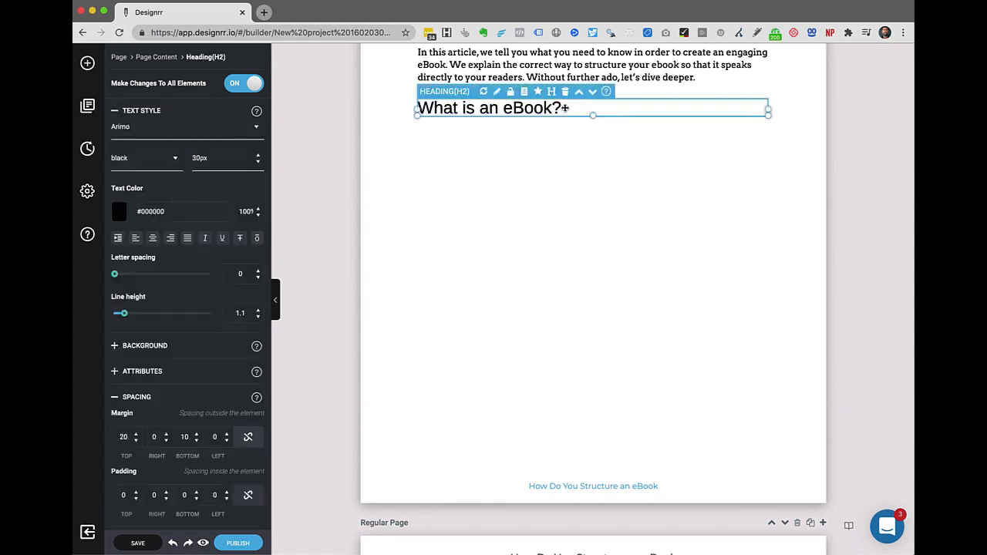
pyautogui.click(565, 92)
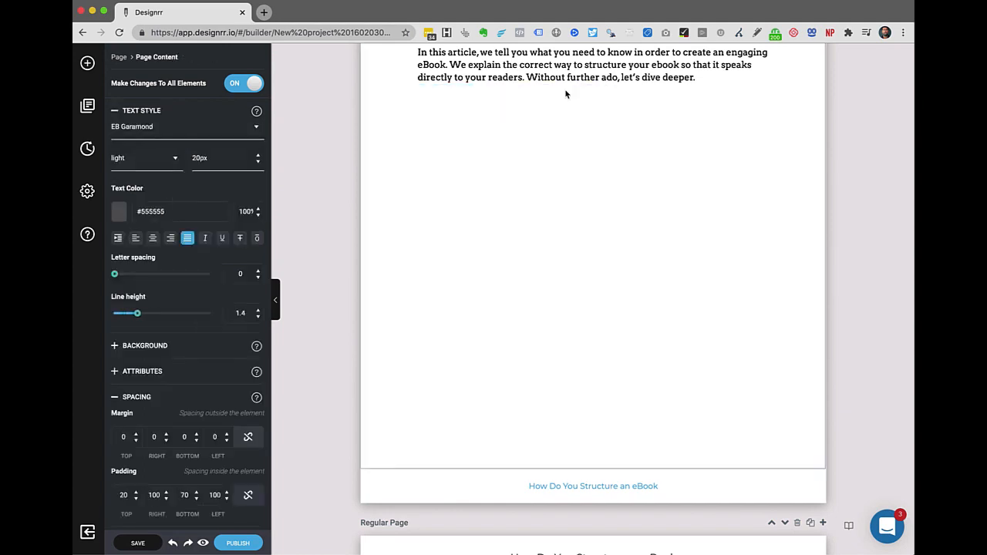
# - Move the "Know what to say" heading up onto the preceding page, below the remaining paragraphs
pyautogui.scroll(-2, 561, 232)
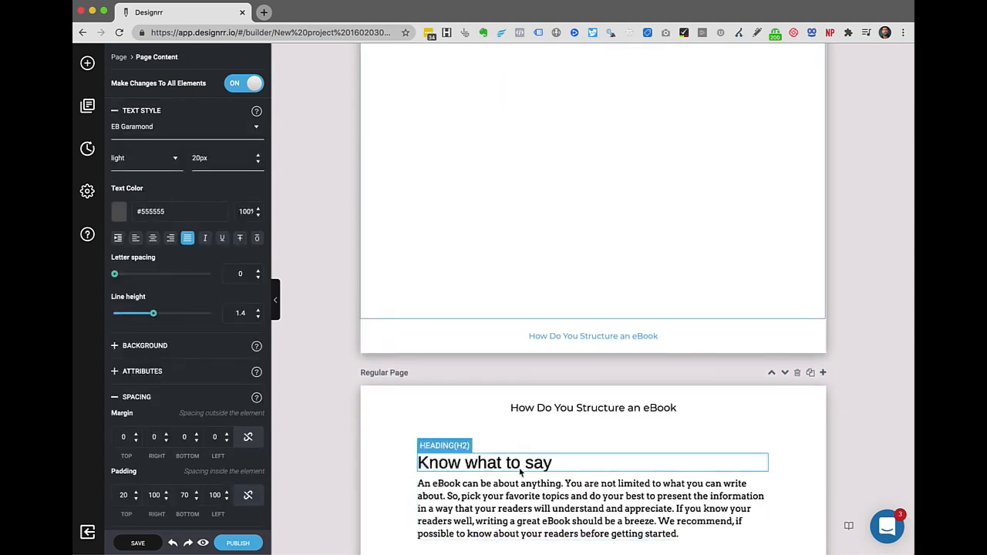
pyautogui.click(577, 462)
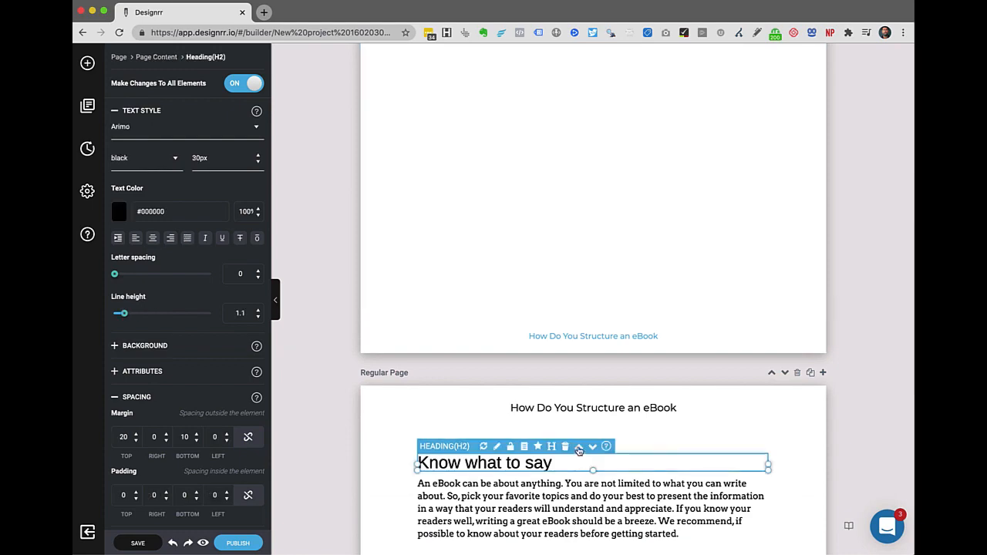
pyautogui.click(578, 449)
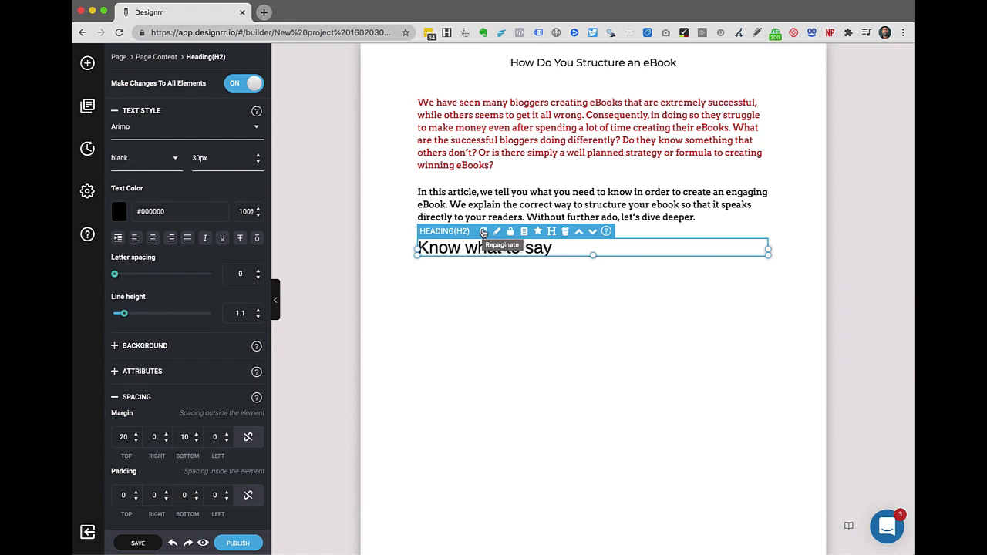
# - Repaginate from the "Know what to say" heading so the following content fills the rest of the page, and review the page
pyautogui.click(483, 232)
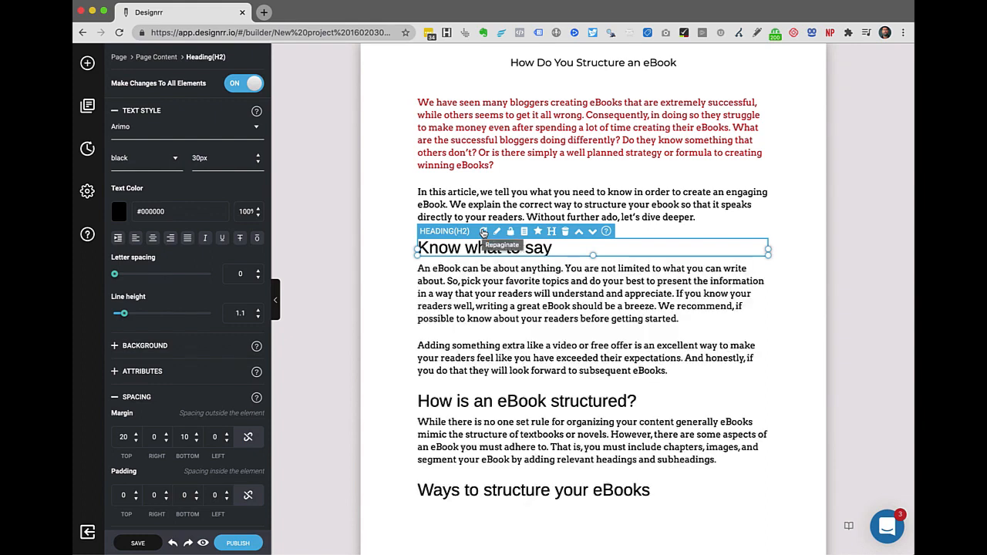
pyautogui.scroll(-2, 713, 259)
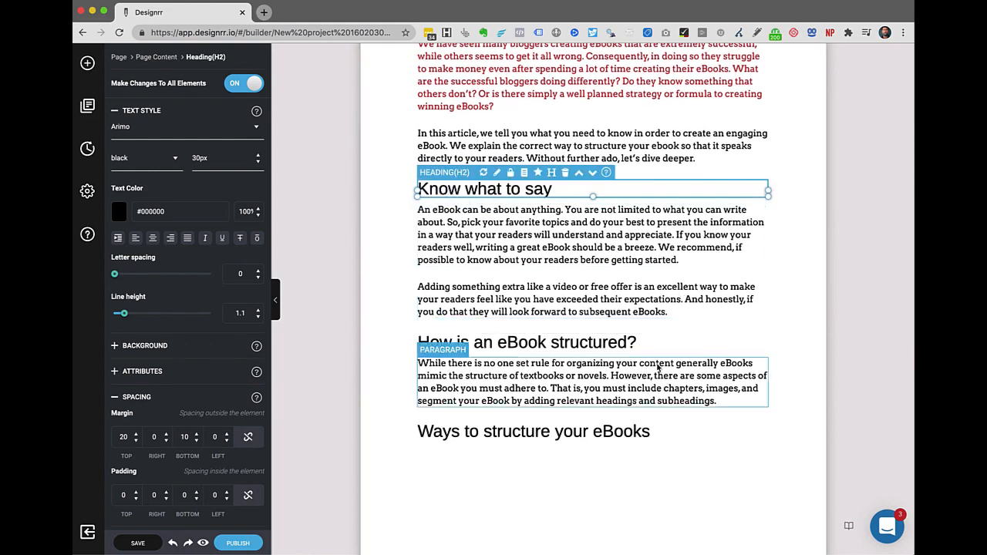
pyautogui.scroll(-2, 657, 368)
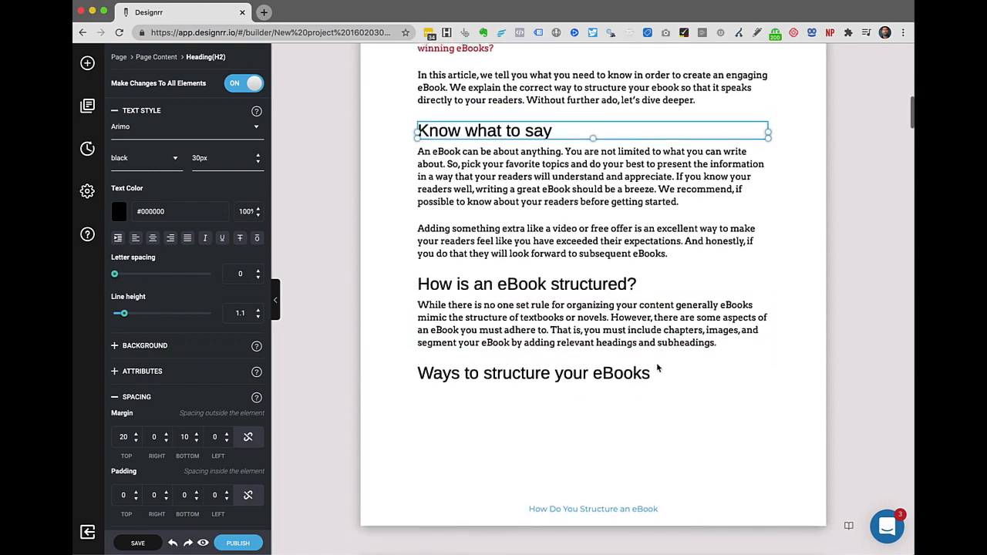
pyautogui.scroll(2, 673, 482)
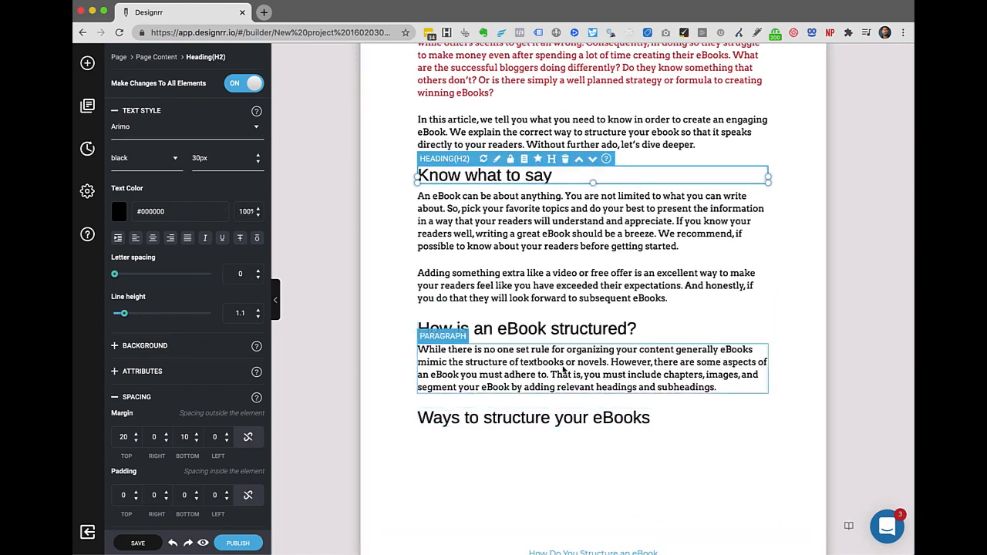
pyautogui.scroll(3, 390, 258)
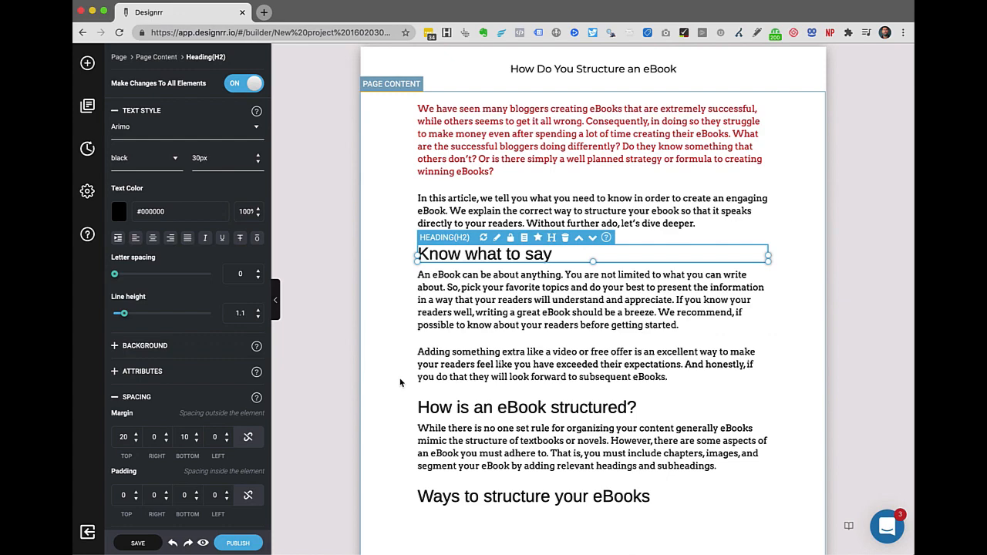
pyautogui.scroll(-1, 400, 382)
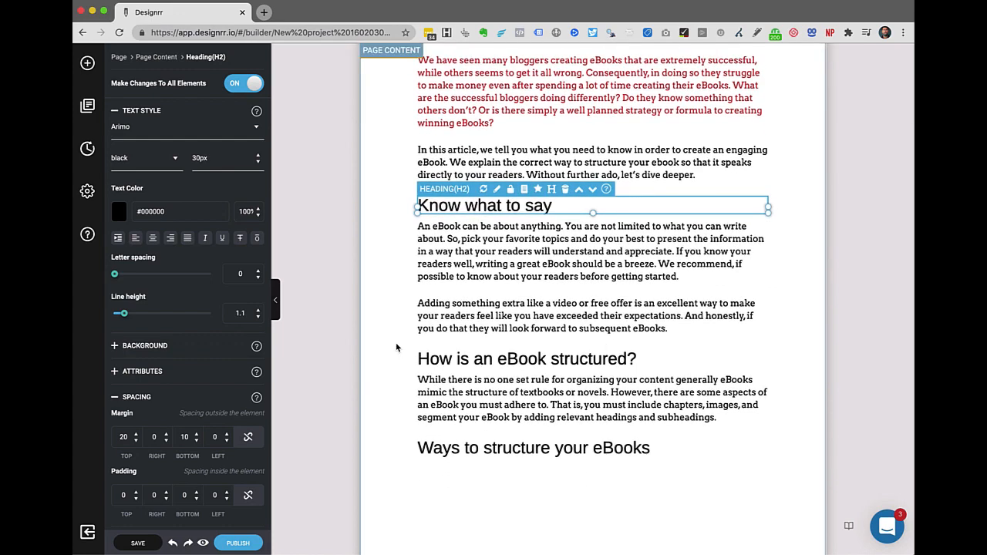
pyautogui.scroll(-1, 396, 347)
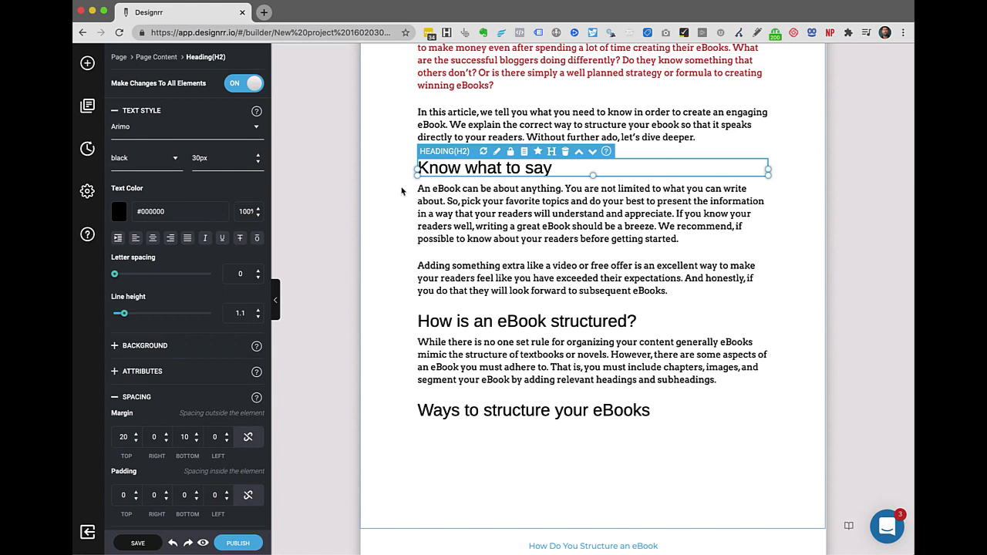
# - Remove the word "will" from "your readers will understand" in the paragraph under the "Know what to say" heading
pyautogui.click(535, 221)
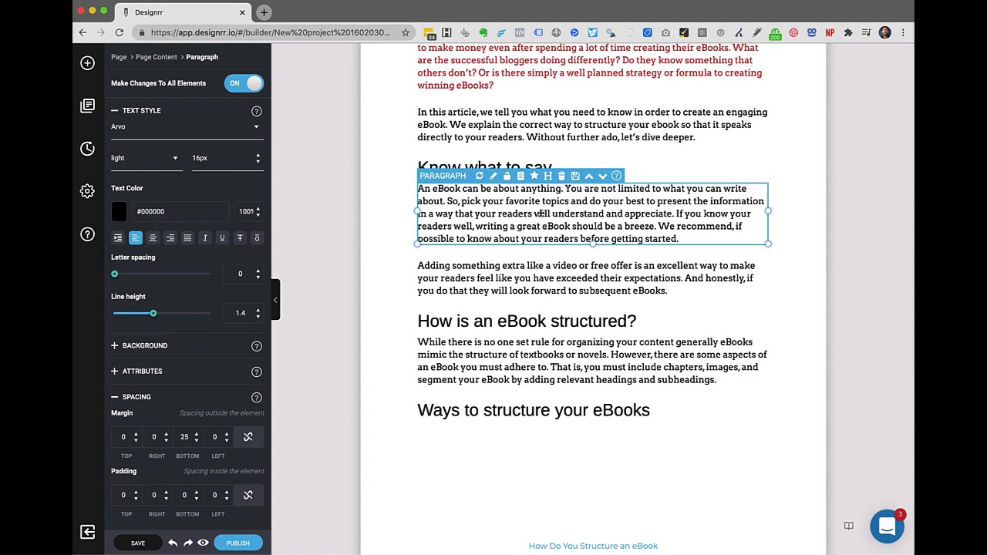
pyautogui.click(540, 214)
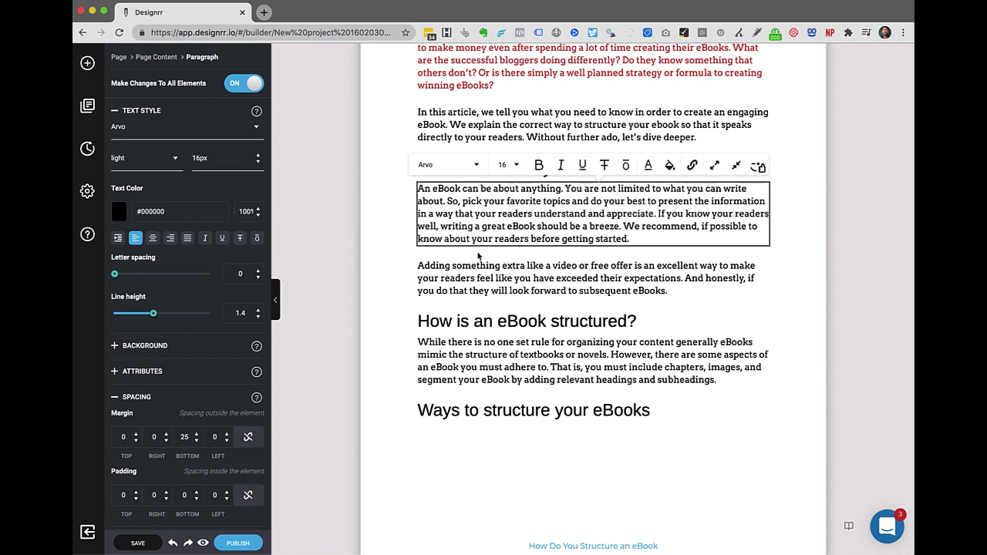
pyautogui.click(490, 274)
pyautogui.click(606, 207)
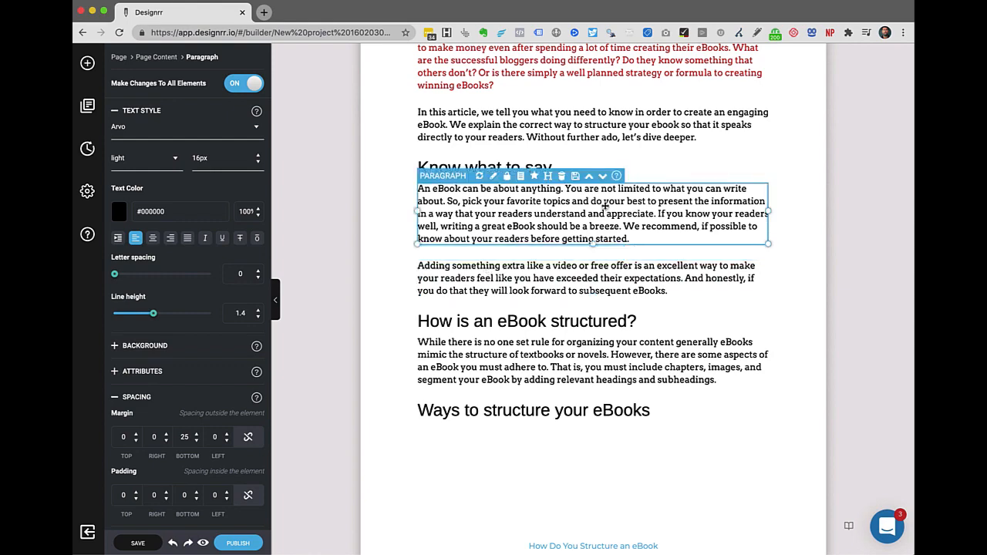
# - Shrink the keyboard photo on the following page to about half its width and wrap the text around its right side
pyautogui.scroll(-10, 606, 205)
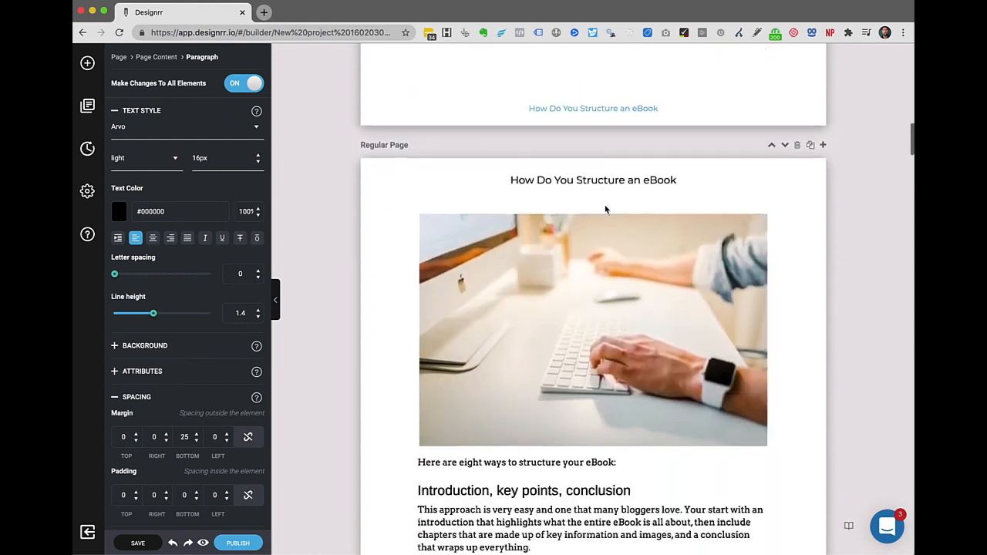
pyautogui.scroll(2, 605, 204)
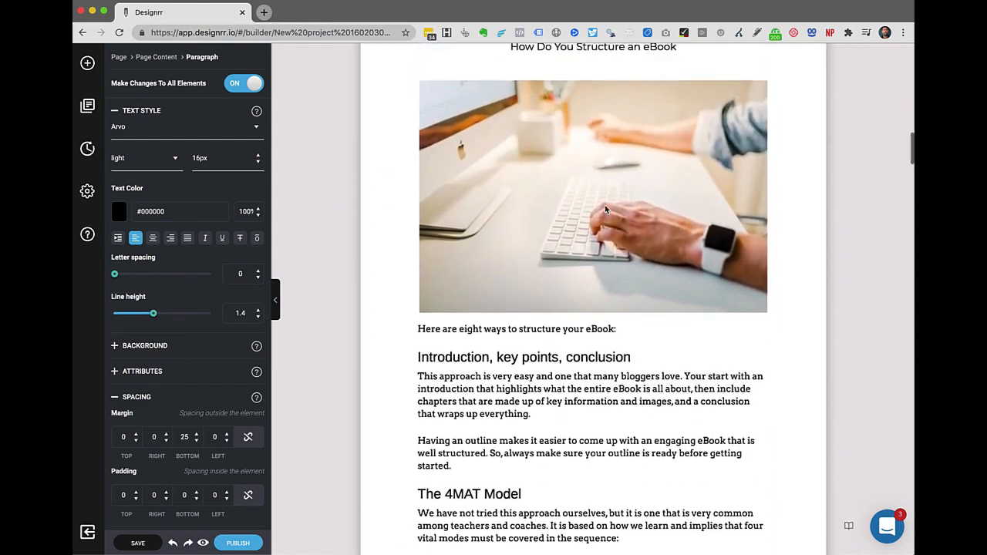
pyautogui.click(606, 207)
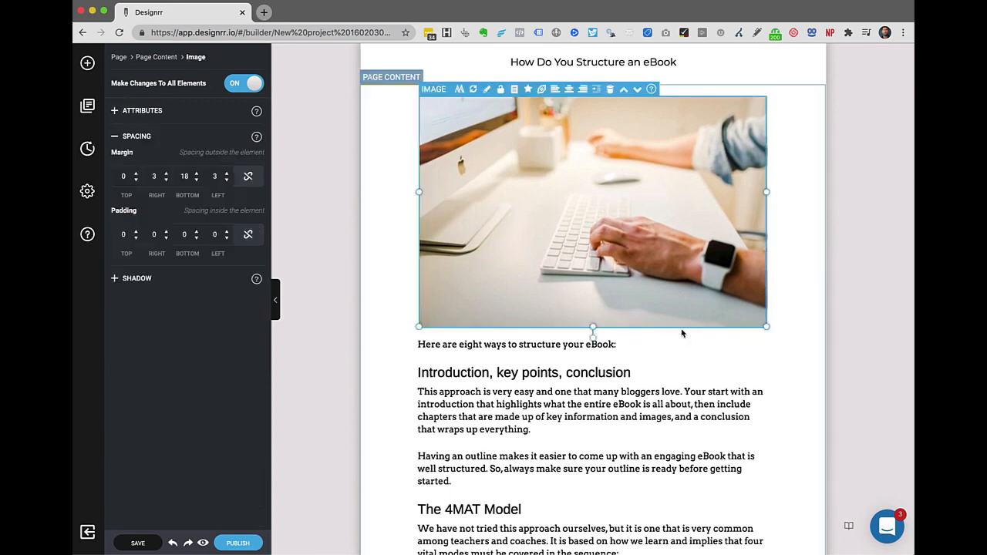
pyautogui.moveTo(766, 327); pyautogui.dragTo(603, 191)
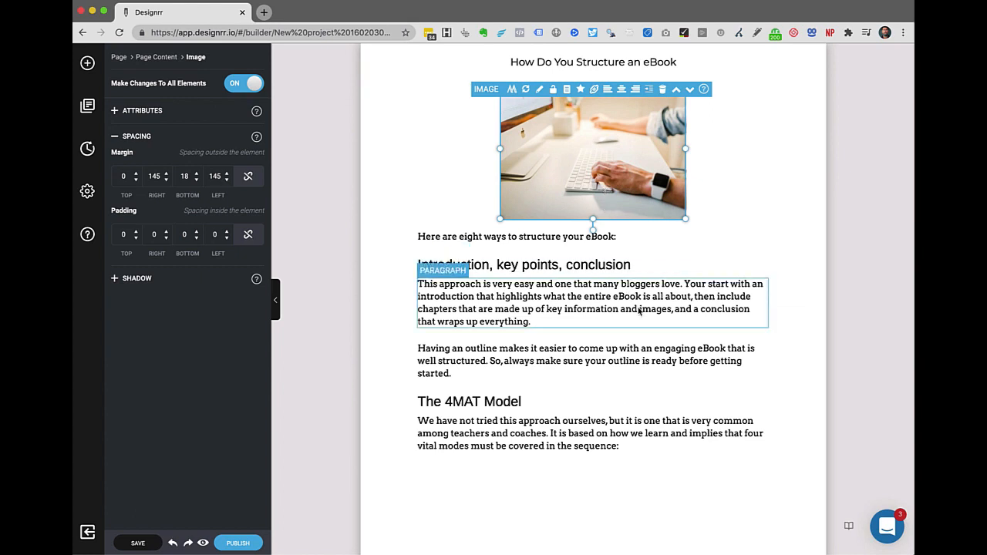
pyautogui.click(648, 90)
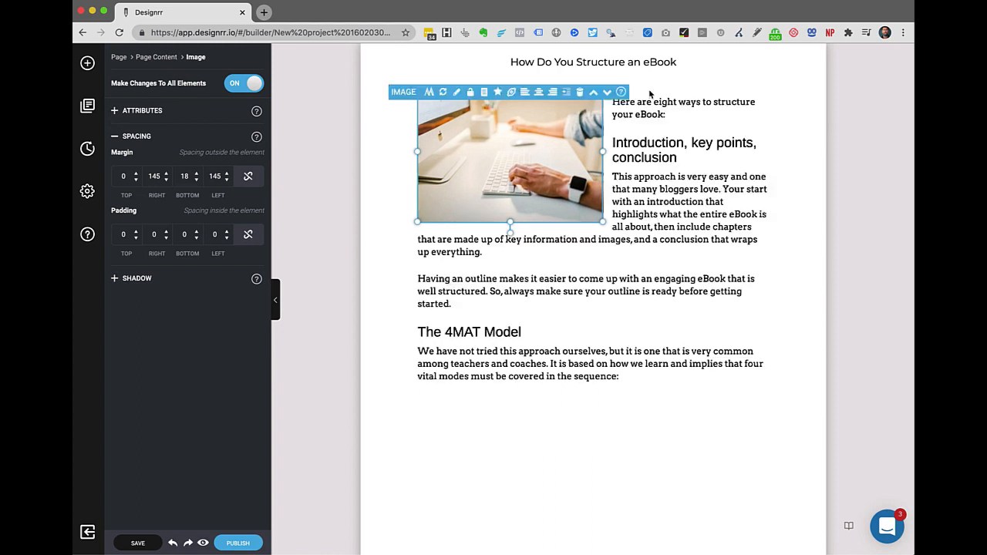